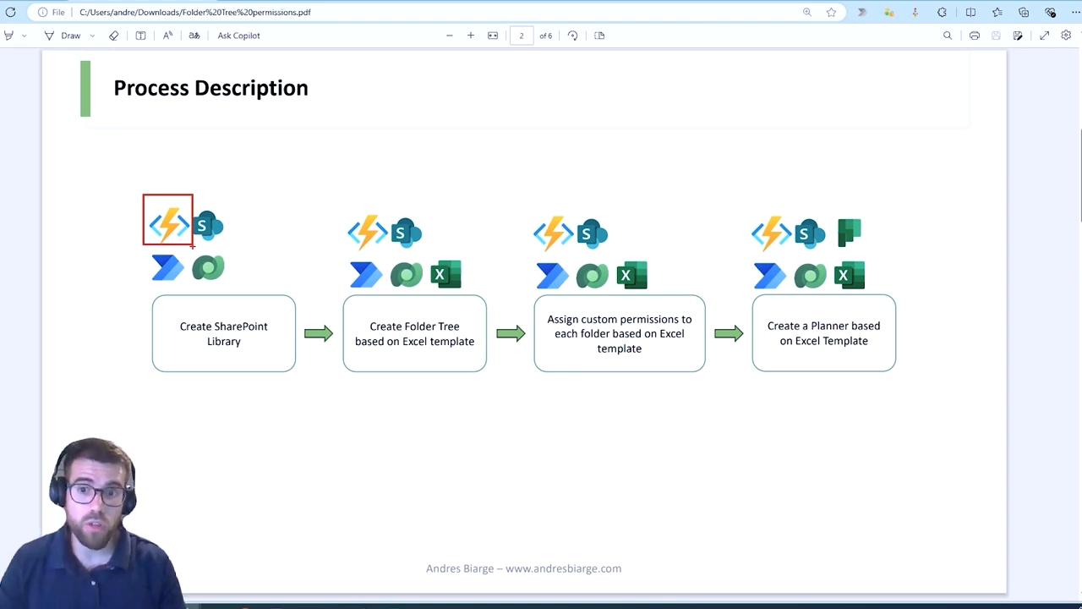
{"action": "left_click_drag", "start_coordinate": [382, 337], "coordinate": [480, 338]}
{"action": "left_click_drag", "start_coordinate": [597, 326], "coordinate": [643, 326]}
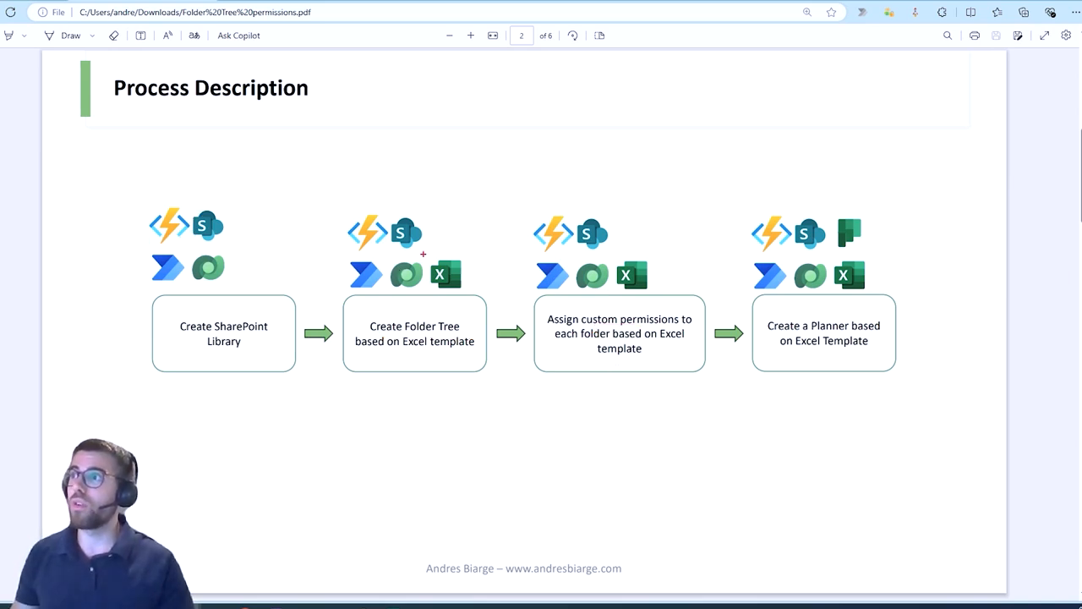
{"action": "left_click_drag", "start_coordinate": [424, 254], "coordinate": [475, 297]}
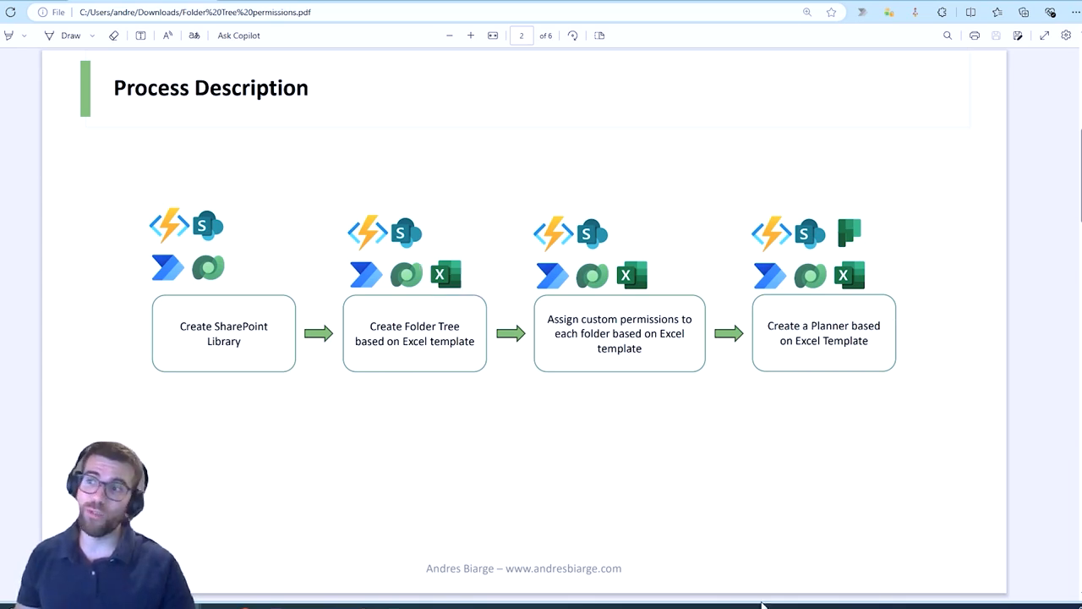
{"action": "mouse_move", "coordinate": [385, 606]}
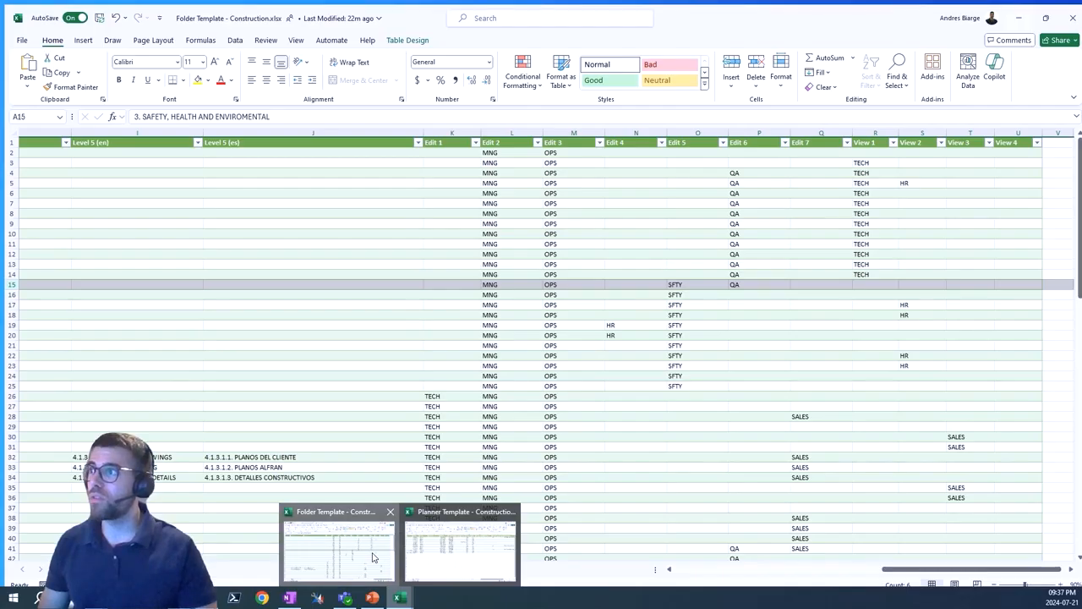
Examine the Folder Template - Construction workbook's level columns and its Edit and View permission columns.
{"action": "left_click", "coordinate": [363, 573]}
{"action": "left_click_drag", "start_coordinate": [846, 565], "coordinate": [667, 565]}
{"action": "left_click", "coordinate": [192, 181]}
{"action": "left_click", "coordinate": [74, 138]}
{"action": "key", "text": "ctrl+a"}
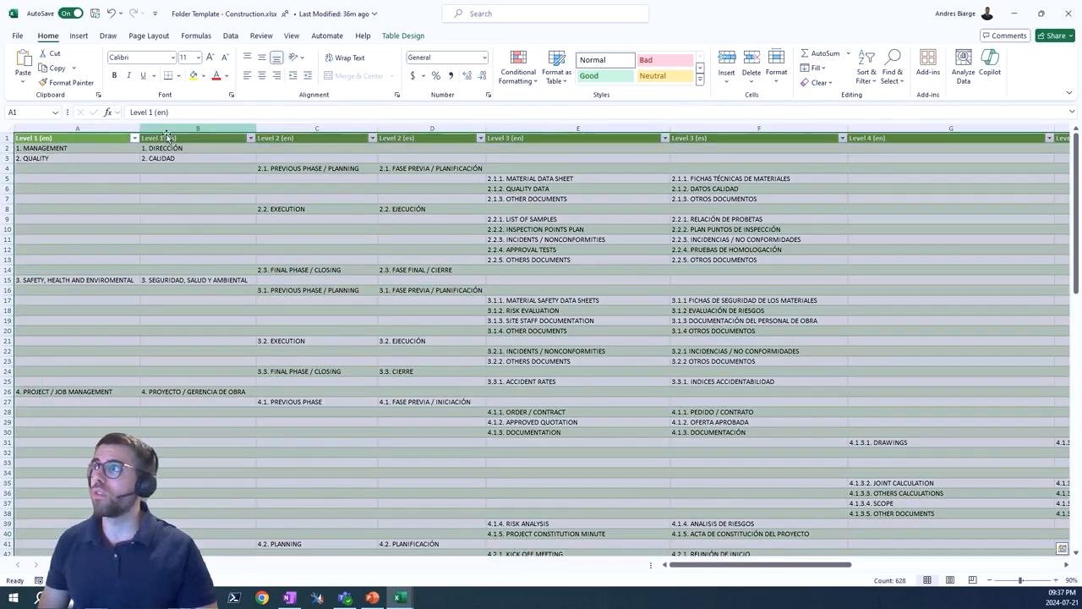
{"action": "left_click", "coordinate": [167, 137]}
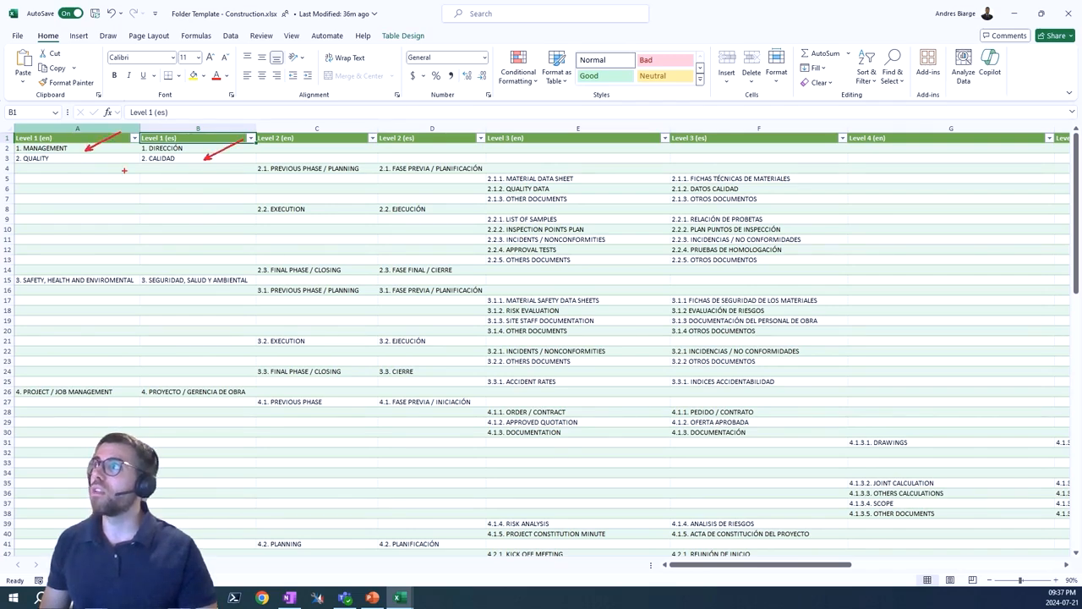
{"action": "left_click_drag", "start_coordinate": [719, 566], "coordinate": [943, 567]}
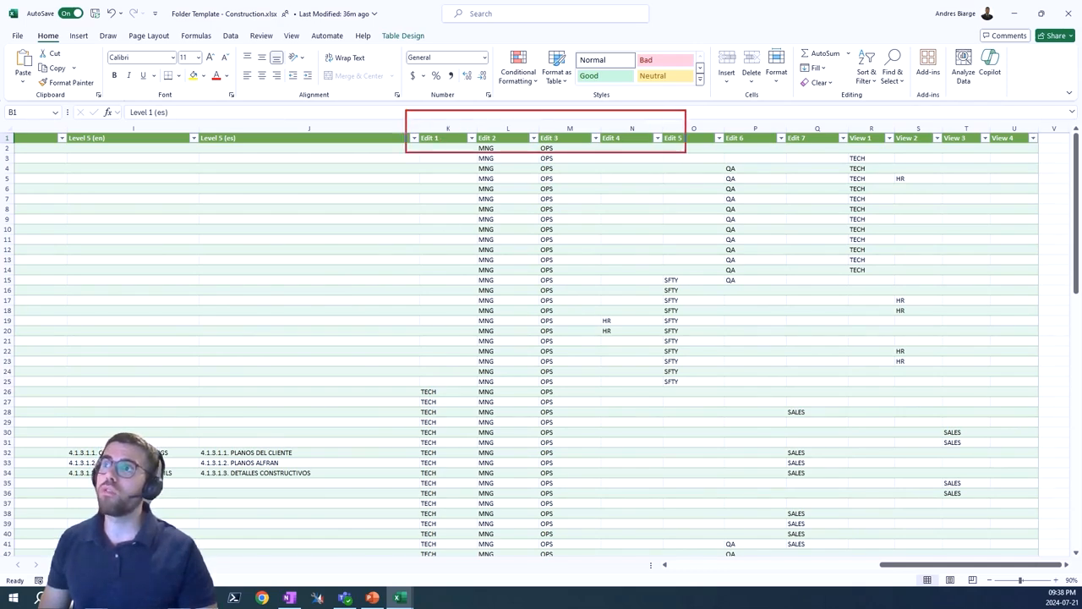
{"action": "left_click_drag", "start_coordinate": [982, 136], "coordinate": [1034, 152]}
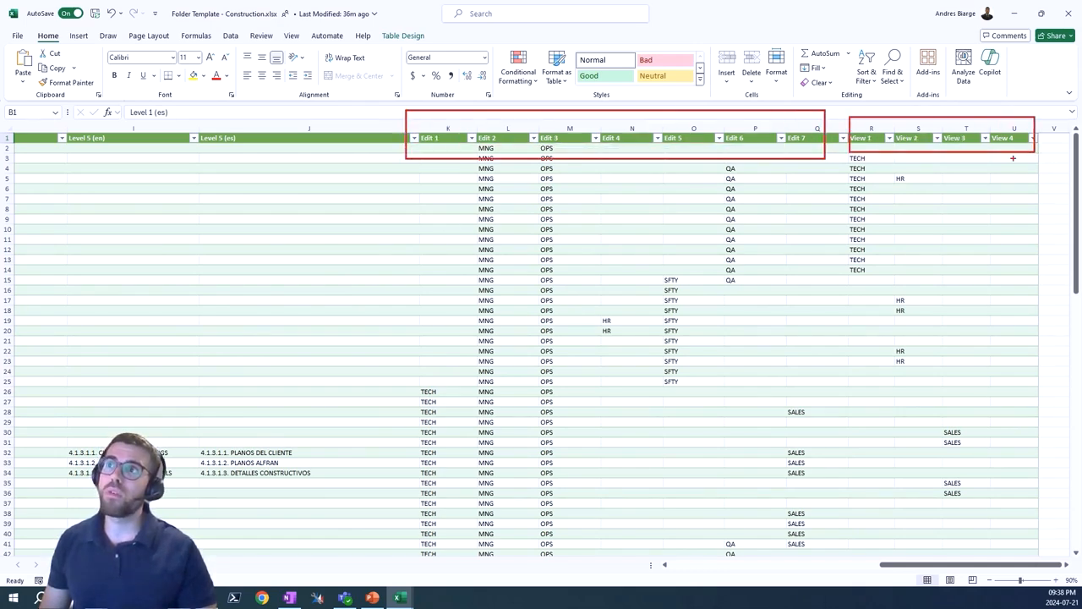
{"action": "mouse_move", "coordinate": [854, 250]}
{"action": "left_mouse_down"}
{"action": "mouse_move", "coordinate": [876, 274]}
{"action": "mouse_move", "coordinate": [858, 253]}
{"action": "left_mouse_up"}
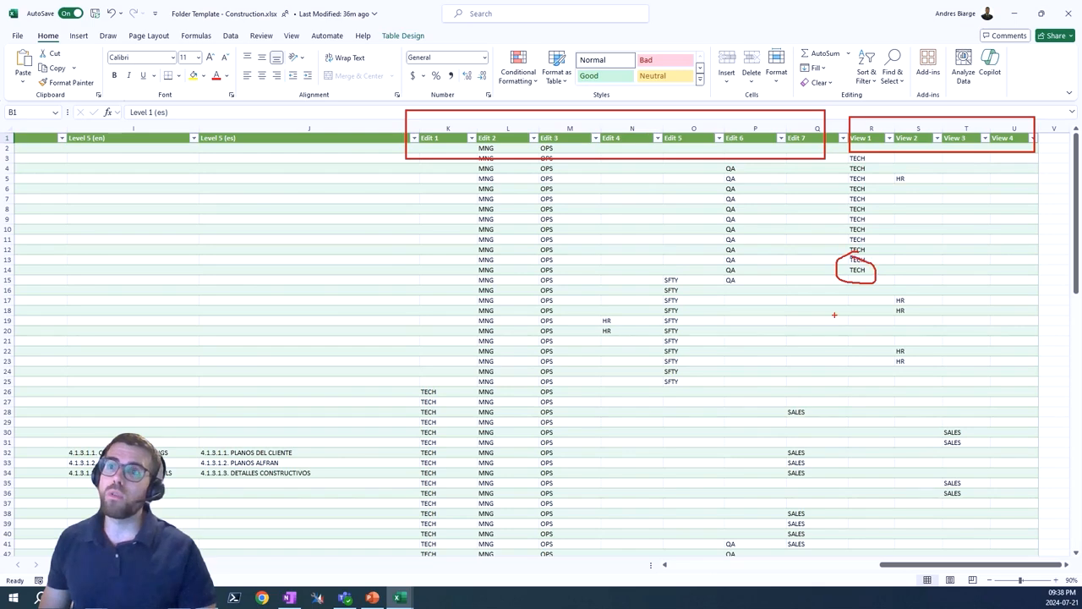
{"action": "key", "text": "Escape"}
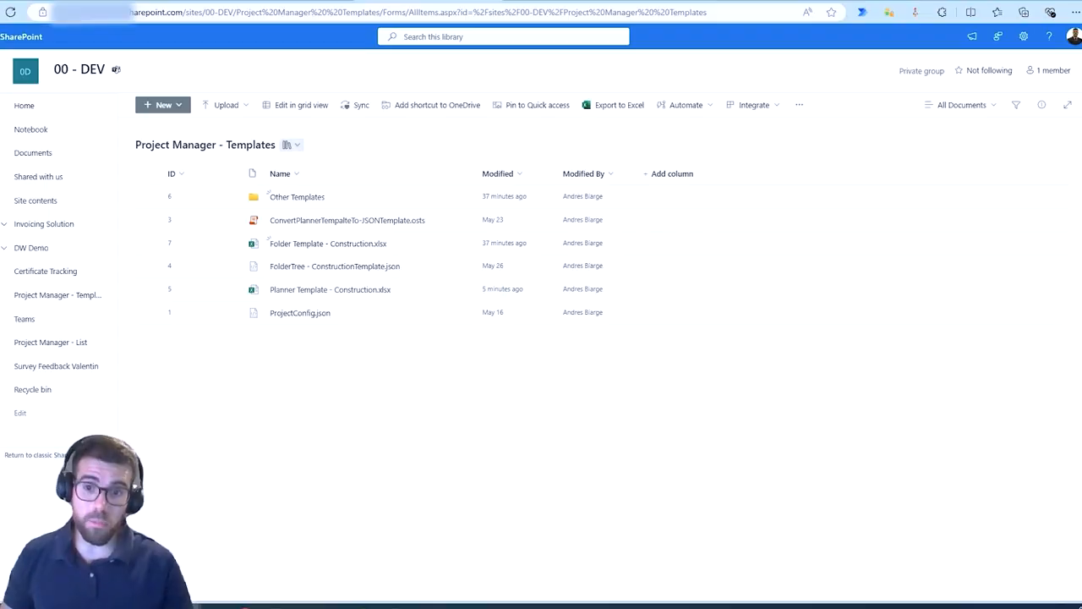
Review the folder level hierarchy rows in the Folder Template - Construction workbook.
{"action": "left_click", "coordinate": [328, 222]}
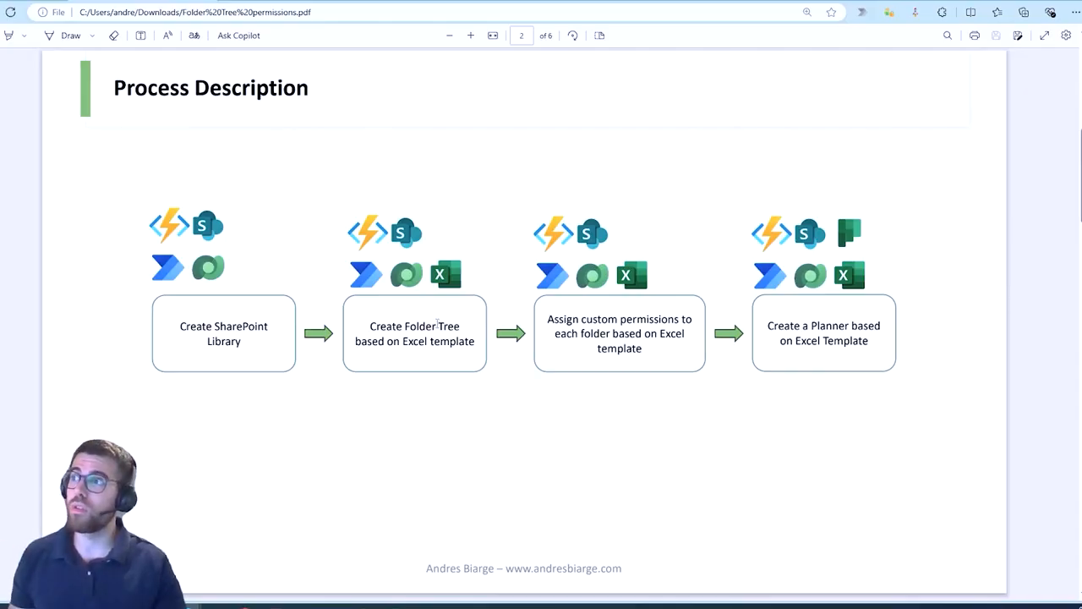
{"action": "left_click_drag", "start_coordinate": [431, 256], "coordinate": [464, 285]}
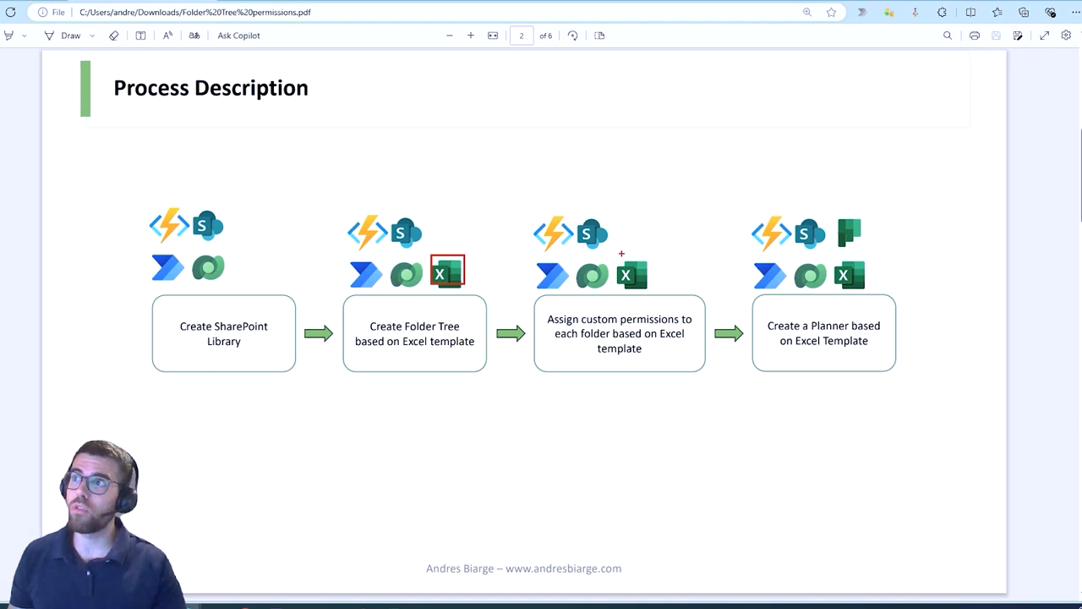
{"action": "left_click_drag", "start_coordinate": [621, 252], "coordinate": [660, 295]}
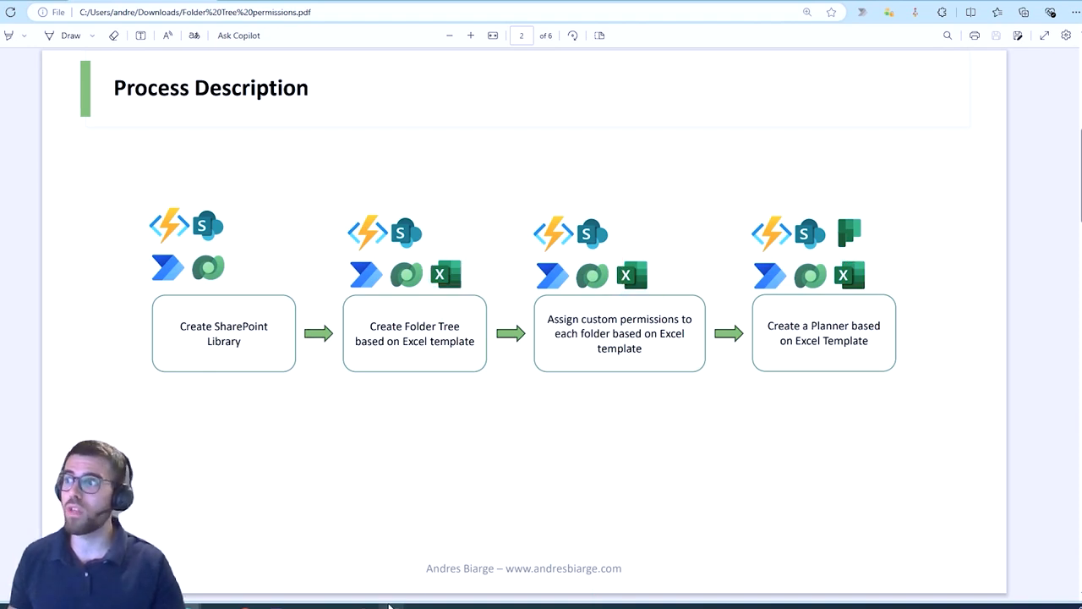
{"action": "mouse_move", "coordinate": [390, 605]}
{"action": "left_click", "coordinate": [362, 569]}
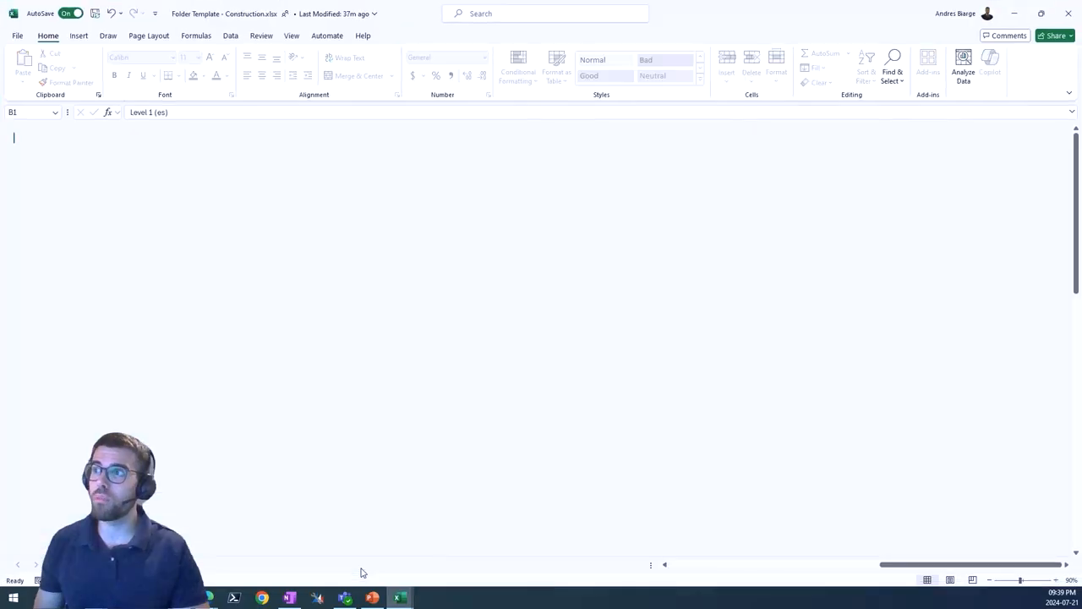
{"action": "left_click_drag", "start_coordinate": [996, 568], "coordinate": [682, 572]}
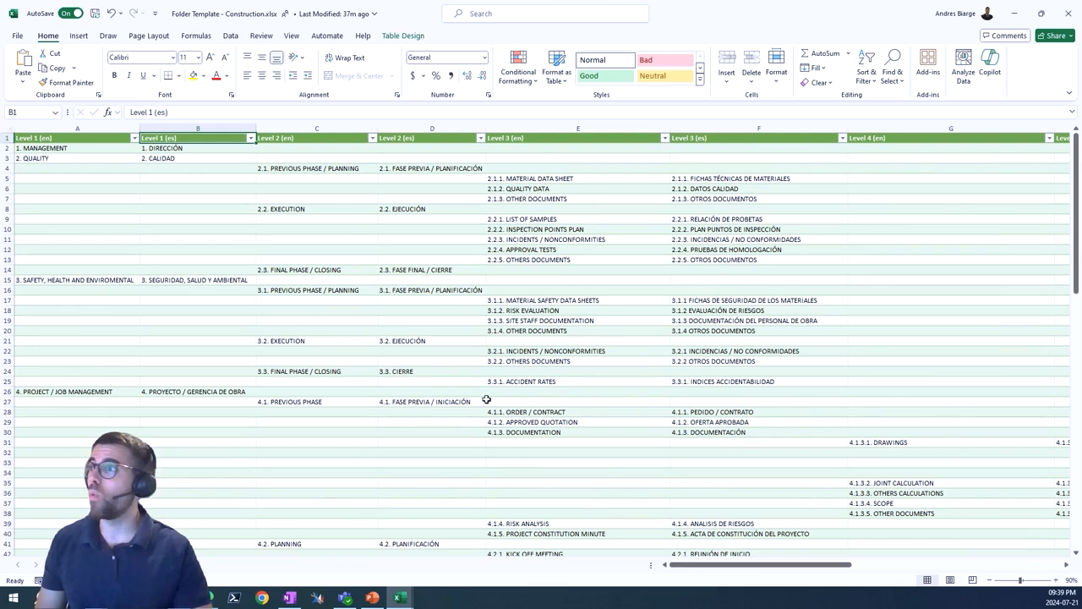
{"action": "left_click_drag", "start_coordinate": [159, 177], "coordinate": [844, 342]}
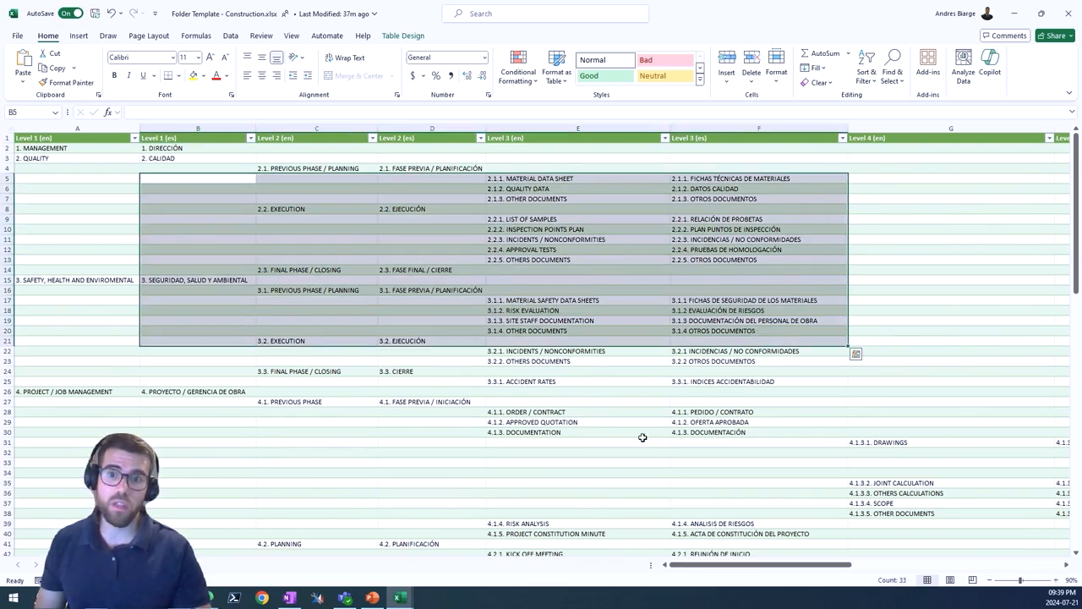
{"action": "left_click", "coordinate": [640, 441]}
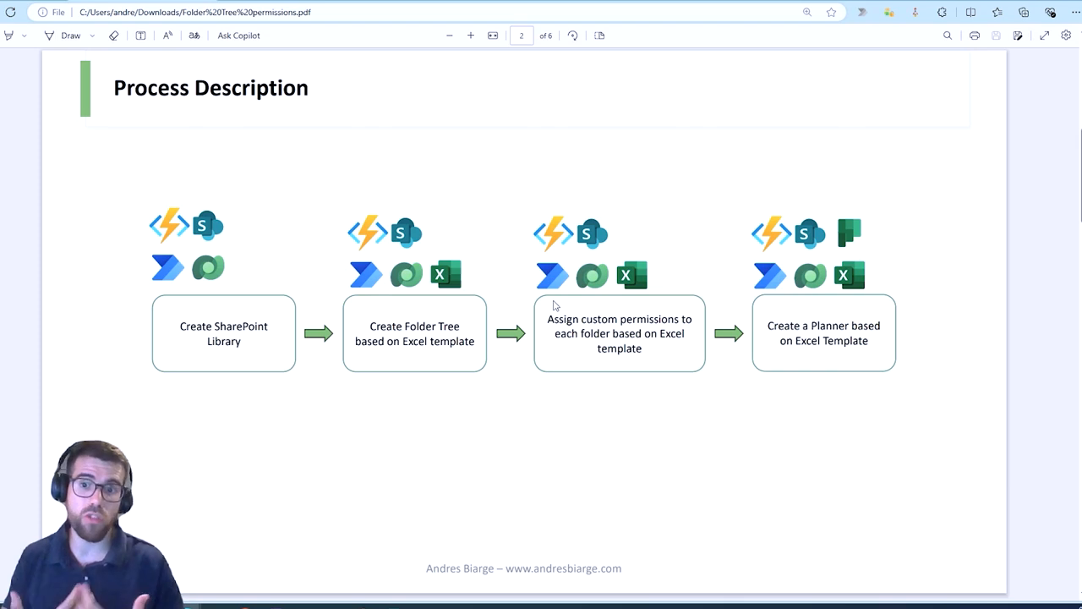
{"action": "left_click_drag", "start_coordinate": [344, 210], "coordinate": [390, 251]}
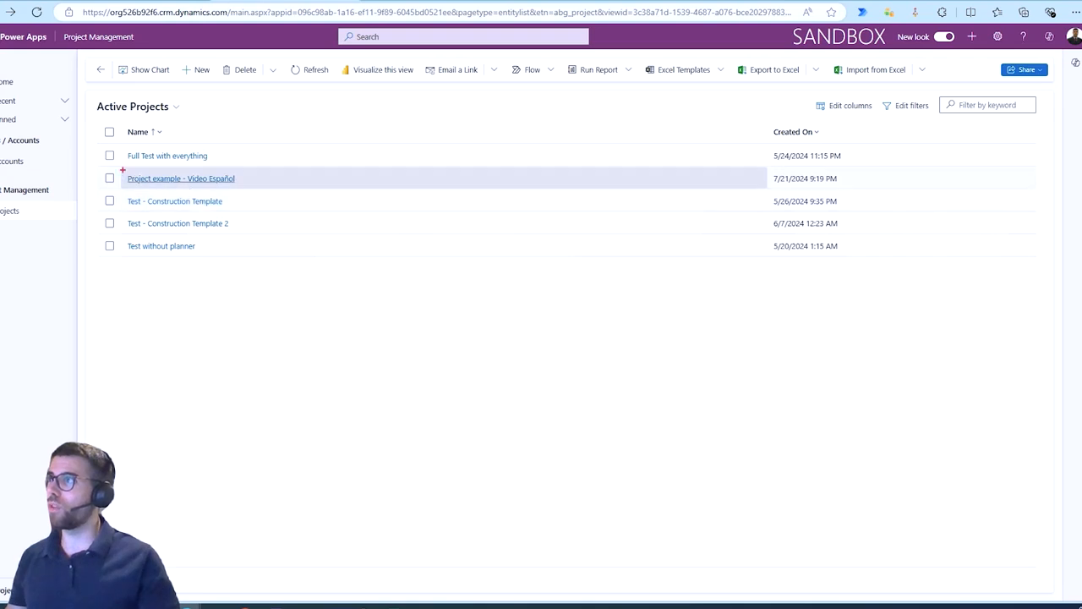
{"action": "left_click_drag", "start_coordinate": [115, 169], "coordinate": [251, 192]}
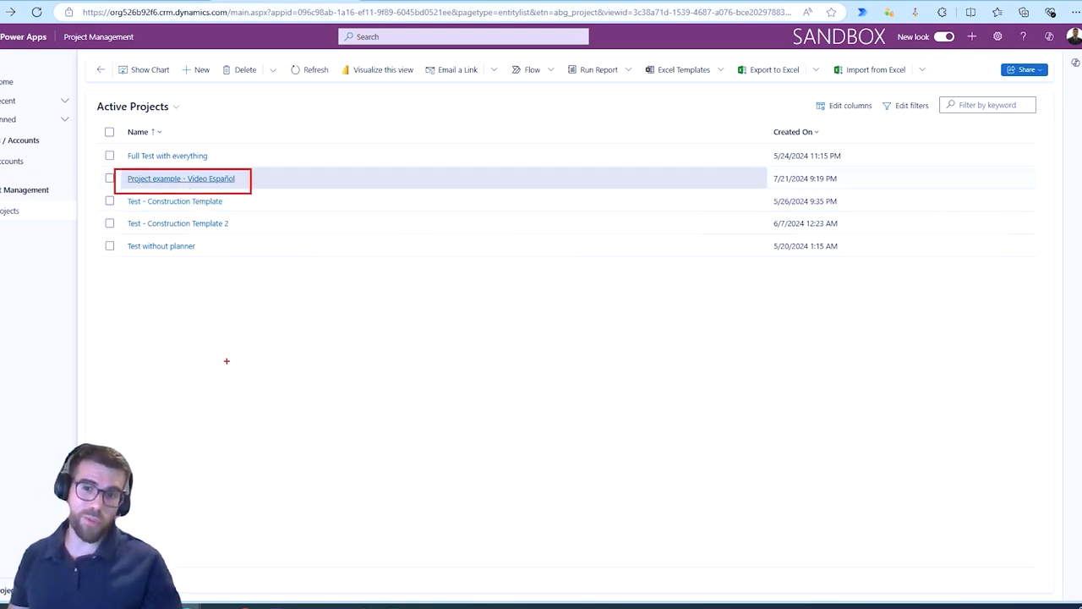
{"action": "key", "text": "Escape"}
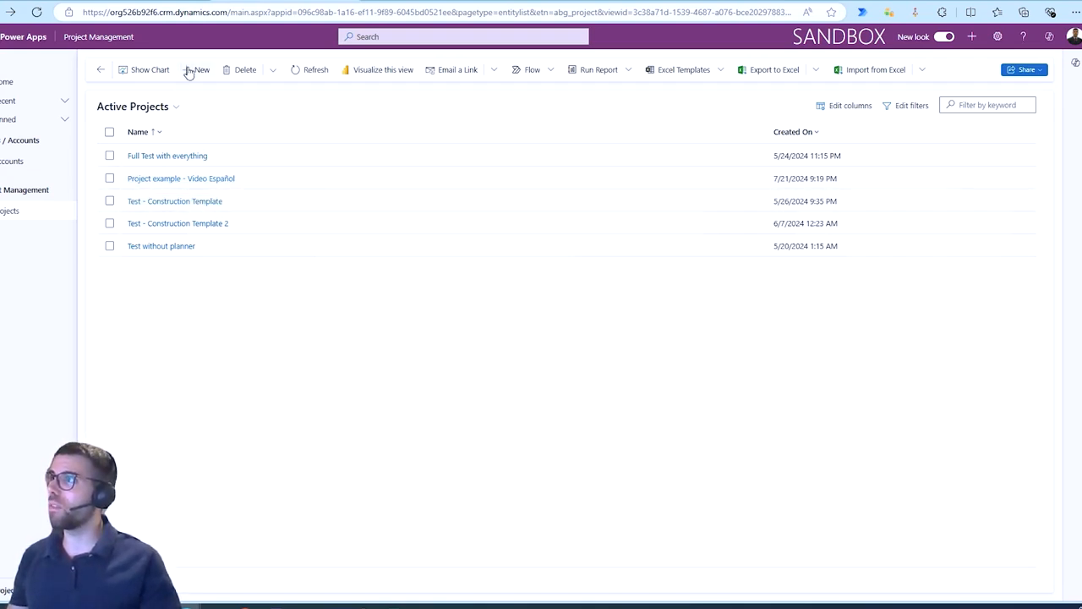
Create a new project record named Test - Video English version.
{"action": "left_click", "coordinate": [191, 71]}
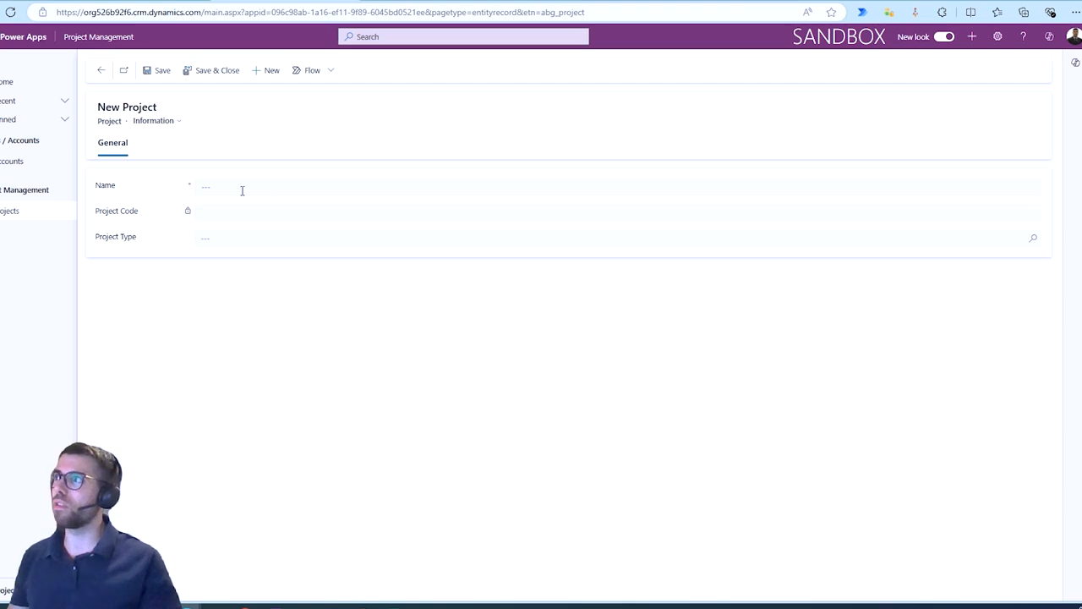
{"action": "left_click", "coordinate": [245, 189]}
{"action": "type", "text": "Test"}
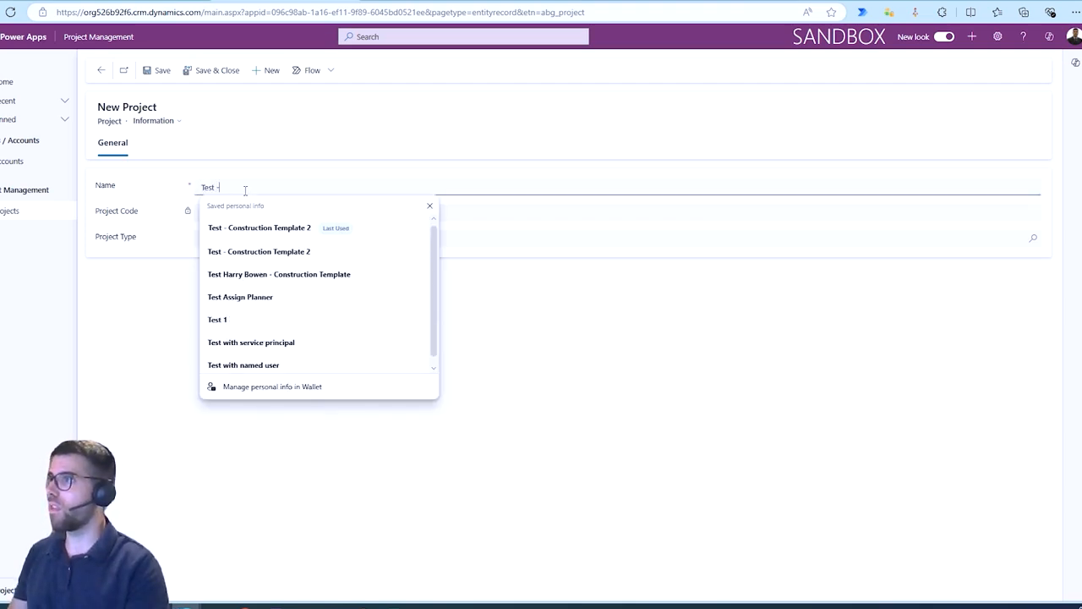
{"action": "type", "text": " - Vid"}
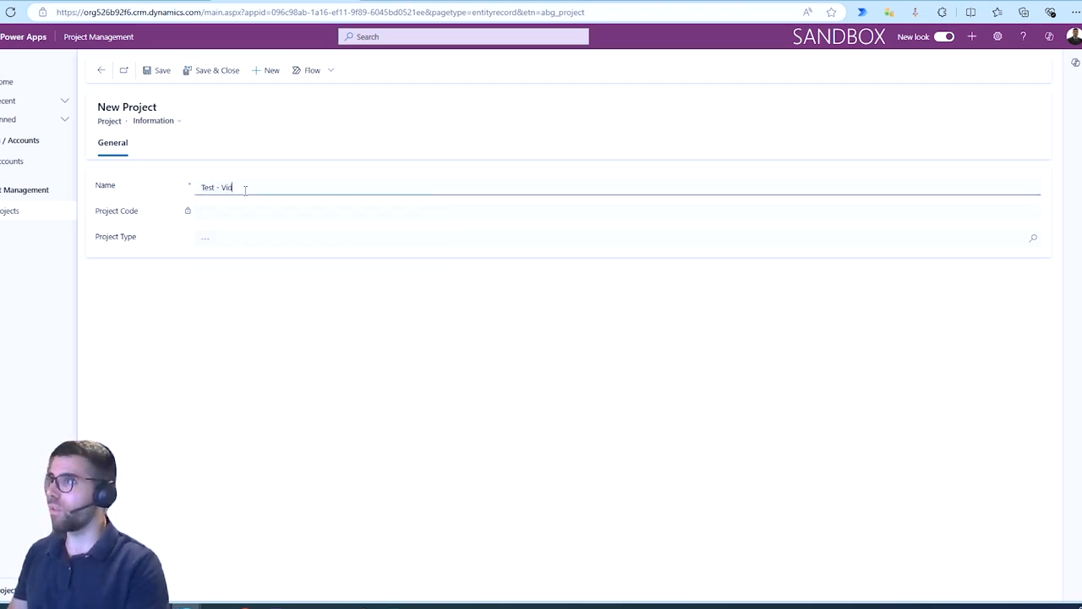
{"action": "type", "text": "eo English version"}
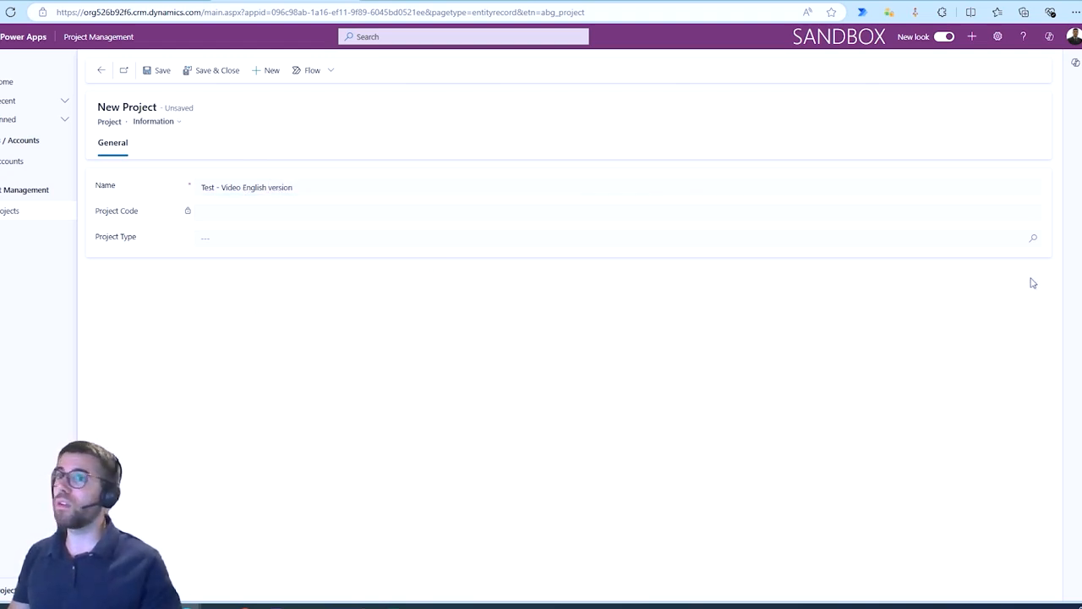
Set the project's Project Type to Construction Project.
{"action": "left_click", "coordinate": [1033, 240]}
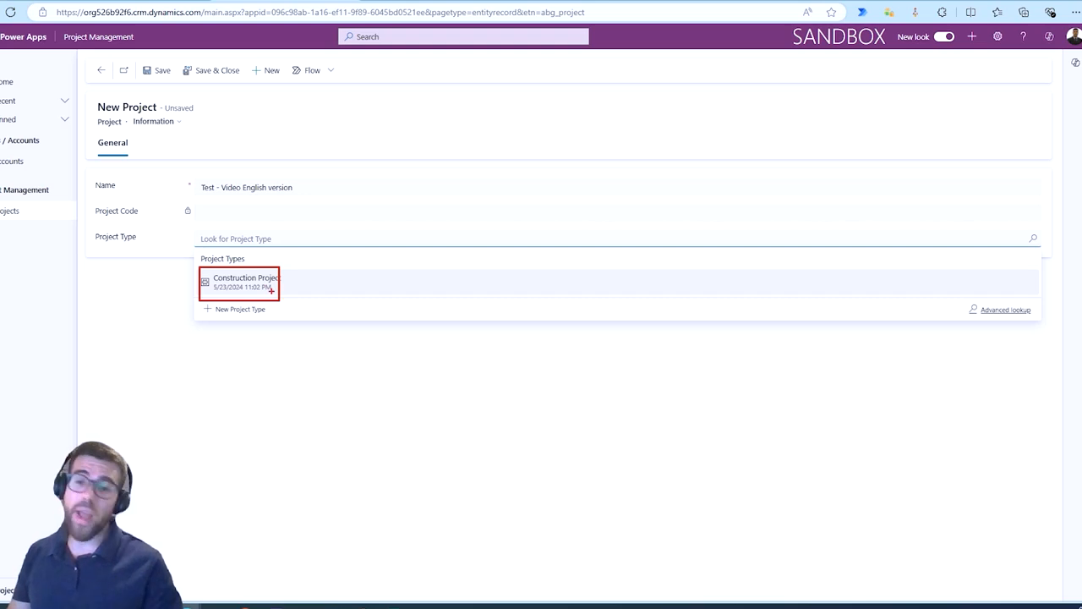
{"action": "key", "text": "Escape"}
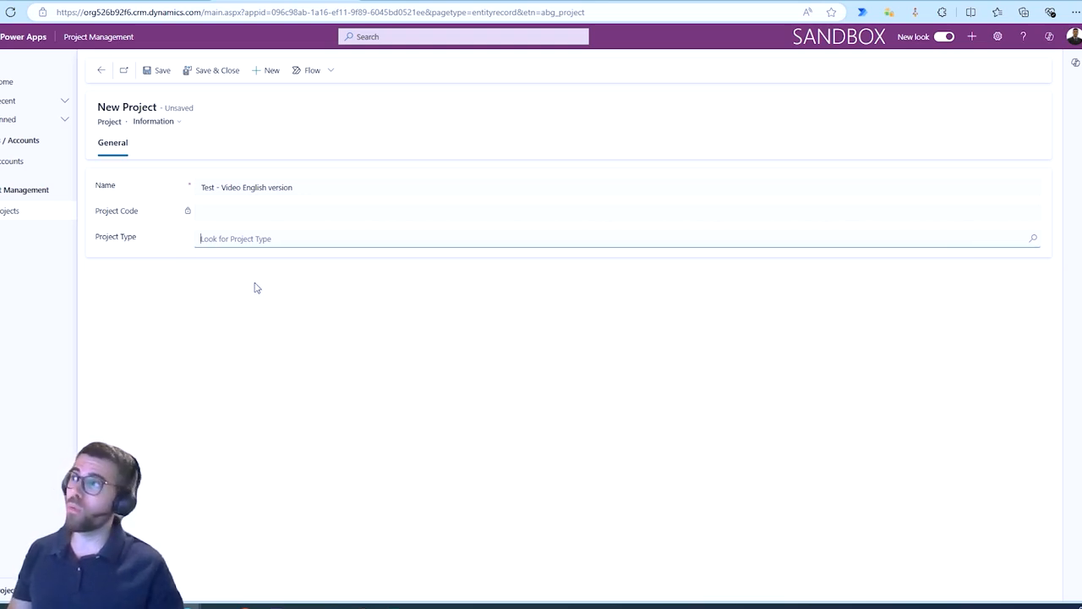
{"action": "left_click", "coordinate": [330, 242]}
{"action": "left_click", "coordinate": [1034, 240]}
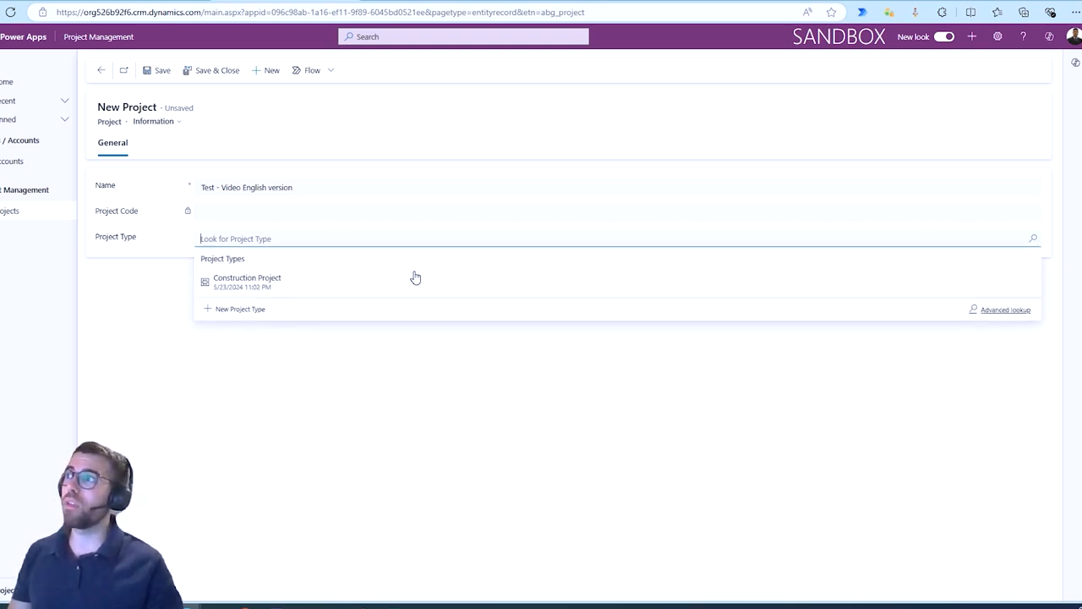
{"action": "left_click", "coordinate": [269, 284]}
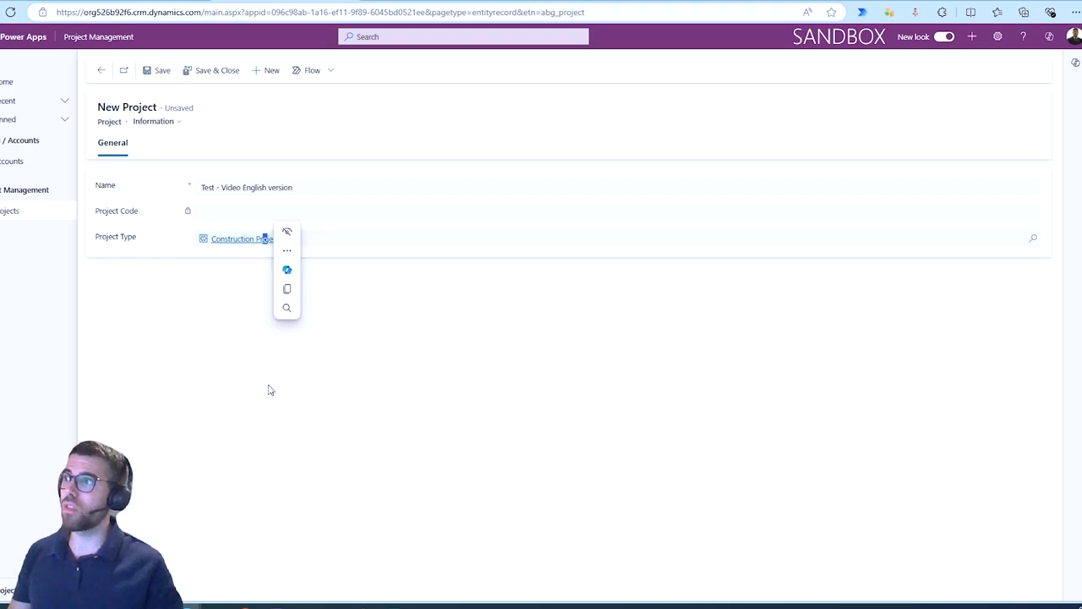
Save the new project record.
{"action": "mouse_move", "coordinate": [391, 605]}
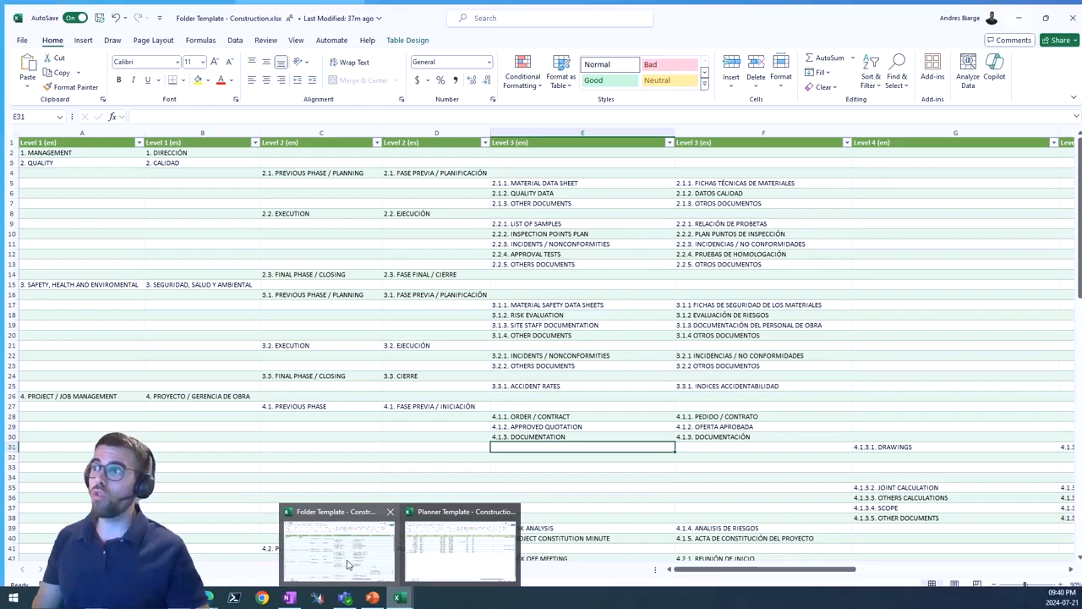
{"action": "left_click", "coordinate": [350, 561]}
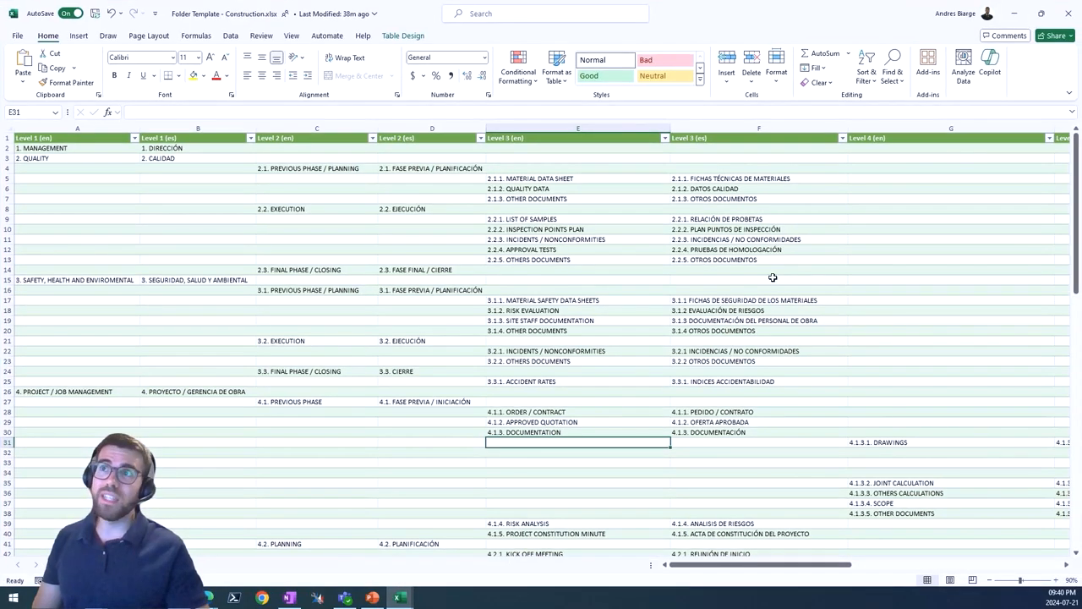
{"action": "left_click", "coordinate": [1015, 14]}
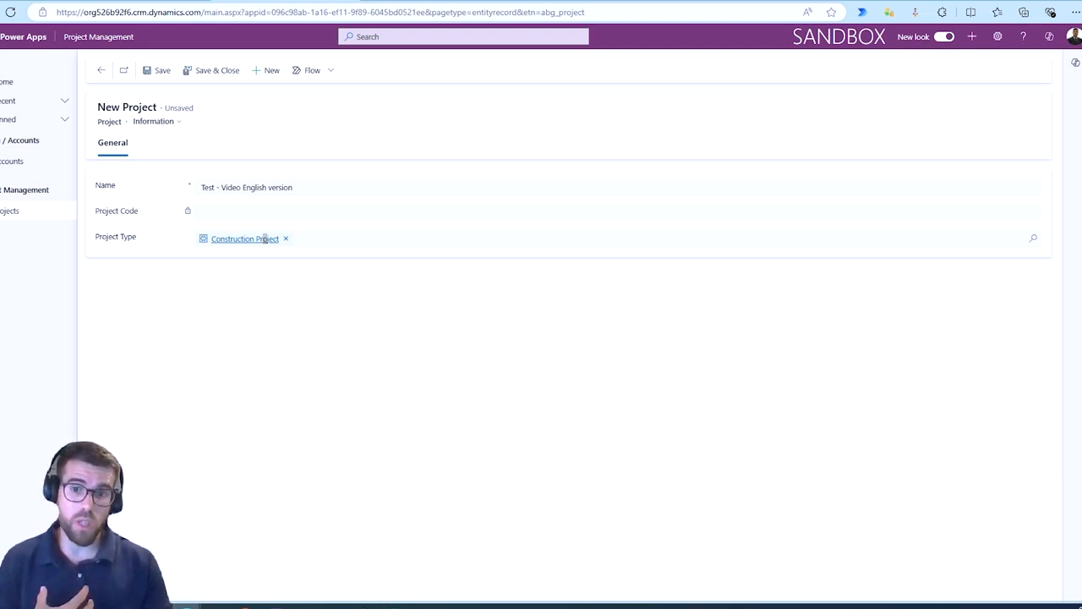
{"action": "left_click", "coordinate": [158, 70]}
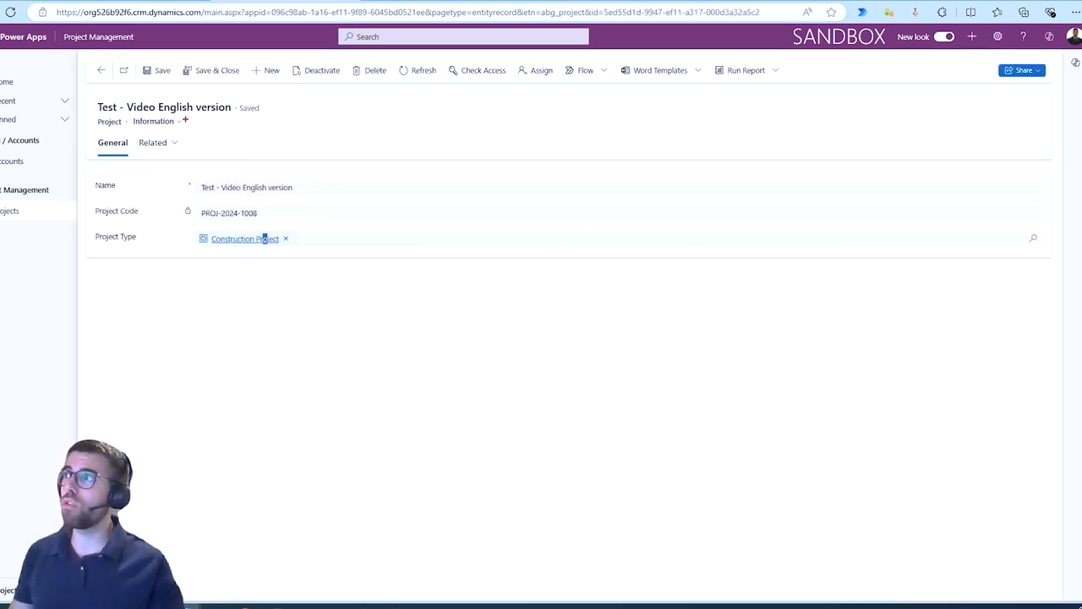
Switch the project to the Project Admin Form and inspect its SPO Site, SPO List Id and Group Id fields.
{"action": "left_click", "coordinate": [159, 122]}
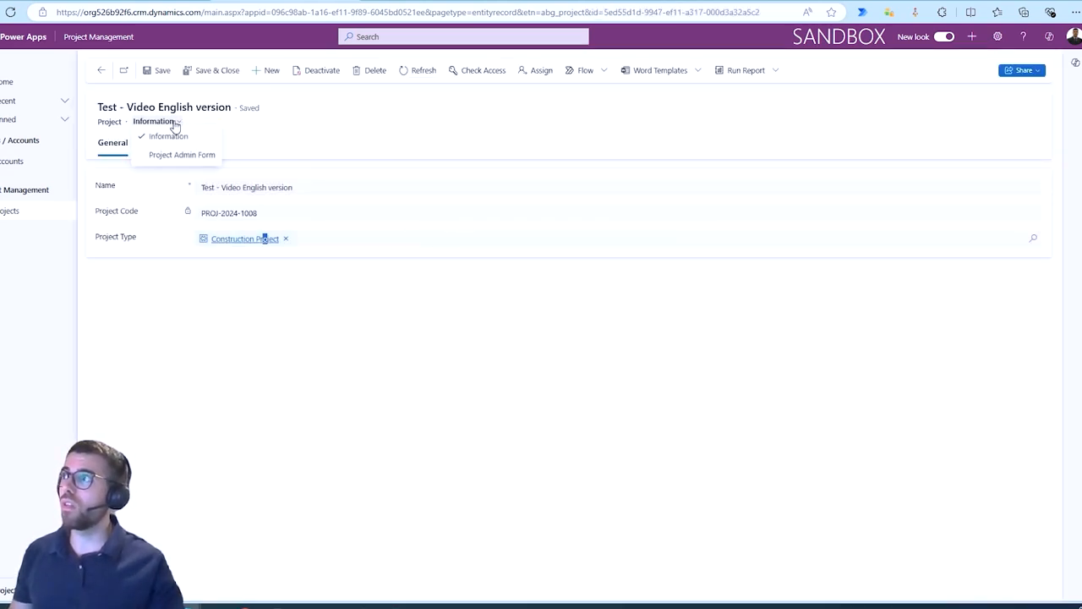
{"action": "left_click", "coordinate": [181, 158]}
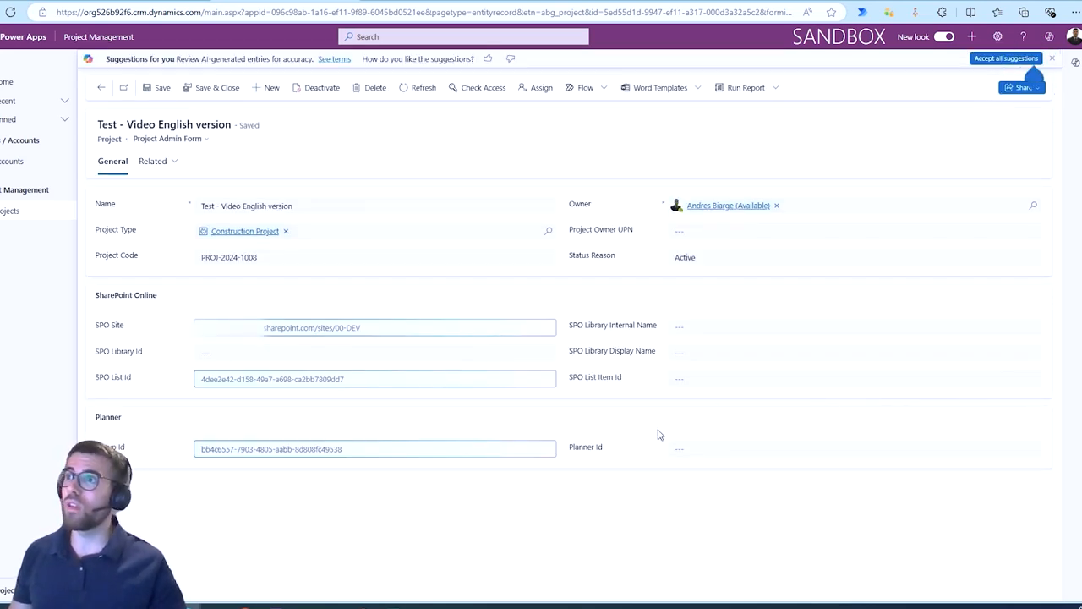
{"action": "left_click", "coordinate": [434, 326]}
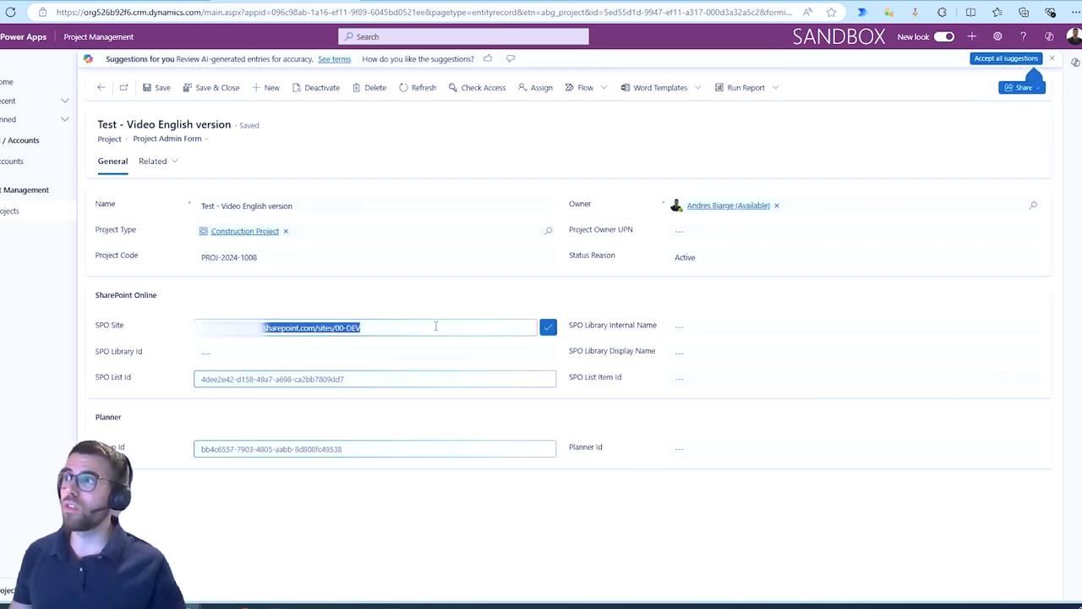
{"action": "left_click", "coordinate": [383, 375]}
{"action": "left_click", "coordinate": [353, 447]}
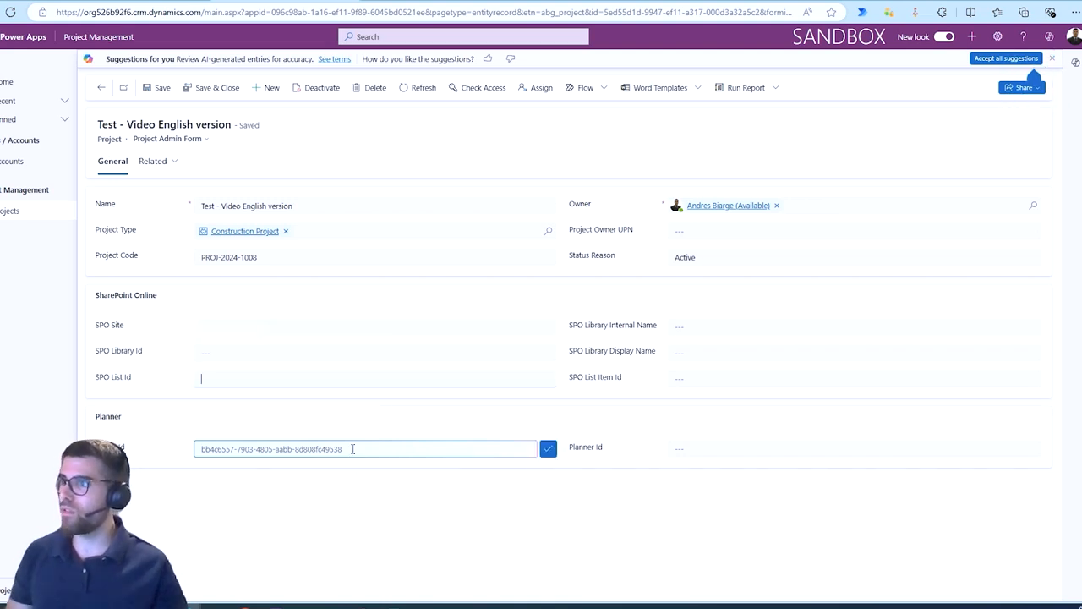
Review the project's SharePoint Online and Planner fields on the Project Admin Form.
{"action": "key", "text": "BackSpace"}
{"action": "left_click", "coordinate": [347, 508]}
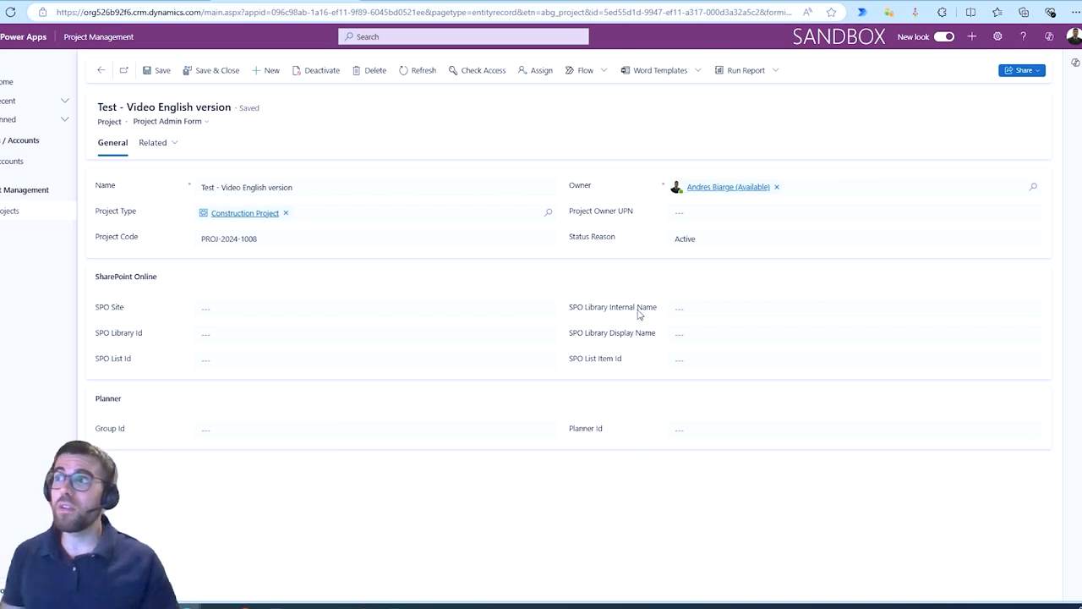
{"action": "double_click", "coordinate": [103, 306]}
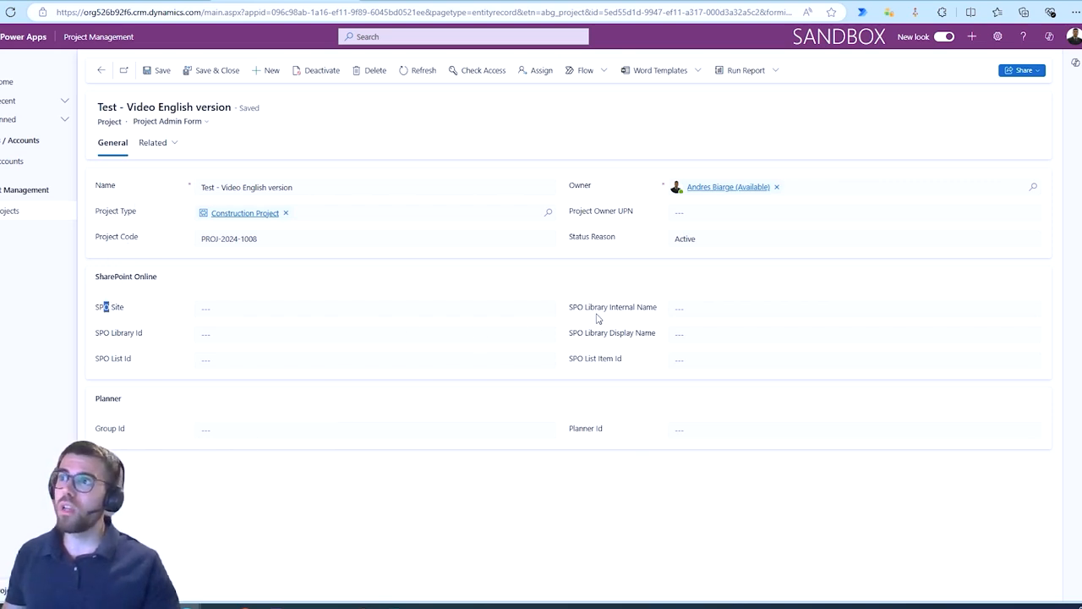
{"action": "left_click_drag", "start_coordinate": [597, 307], "coordinate": [630, 307]}
{"action": "left_click", "coordinate": [608, 349]}
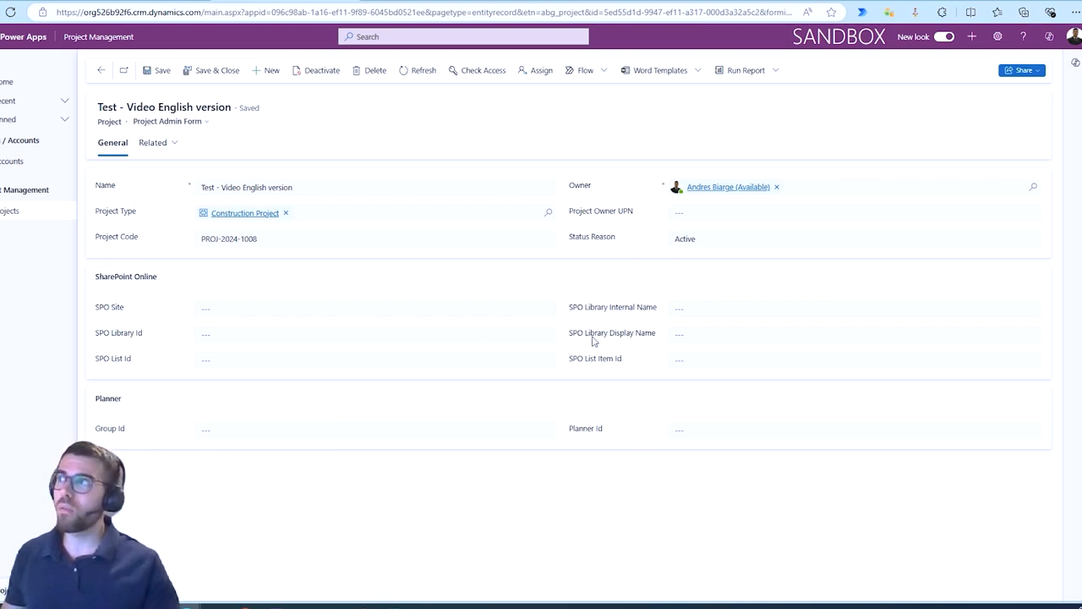
Open the Construction Project type record and review its Planner Template and Folder Tree Template fields.
{"action": "left_click", "coordinate": [244, 214]}
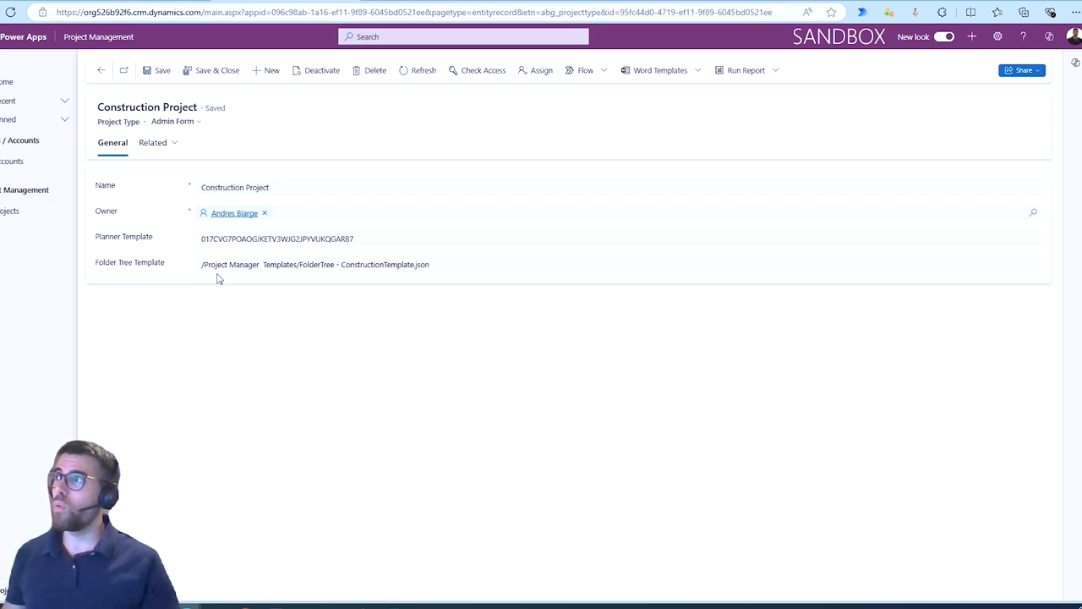
{"action": "mouse_move", "coordinate": [88, 225]}
{"action": "left_mouse_down"}
{"action": "mouse_move", "coordinate": [178, 251]}
{"action": "mouse_move", "coordinate": [550, 308]}
{"action": "left_mouse_up"}
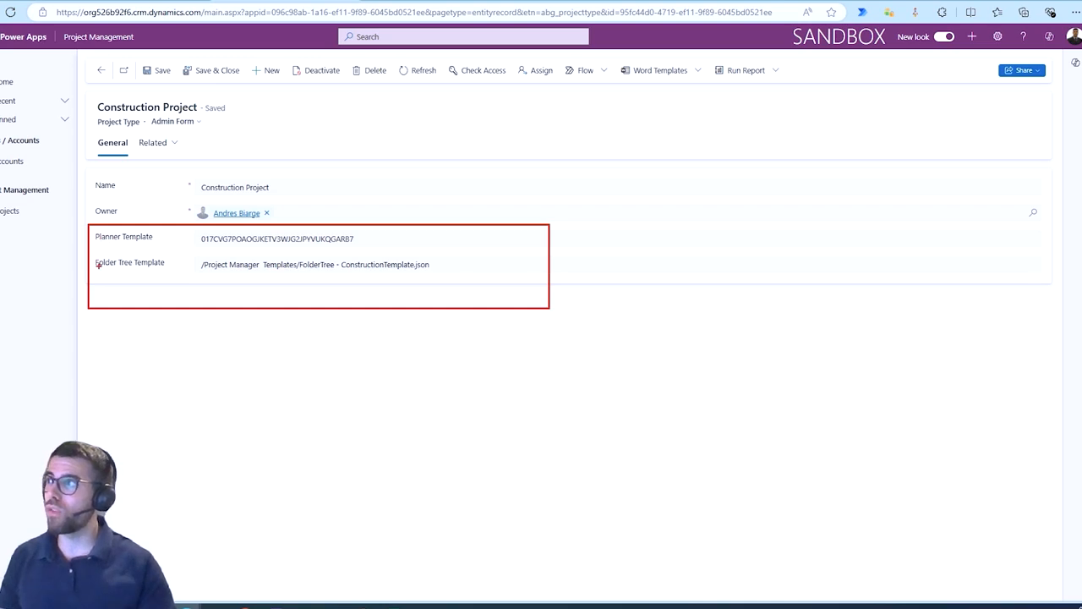
{"action": "mouse_move", "coordinate": [99, 265]}
{"action": "left_mouse_down"}
{"action": "mouse_move", "coordinate": [135, 269]}
{"action": "mouse_move", "coordinate": [145, 245]}
{"action": "left_mouse_up"}
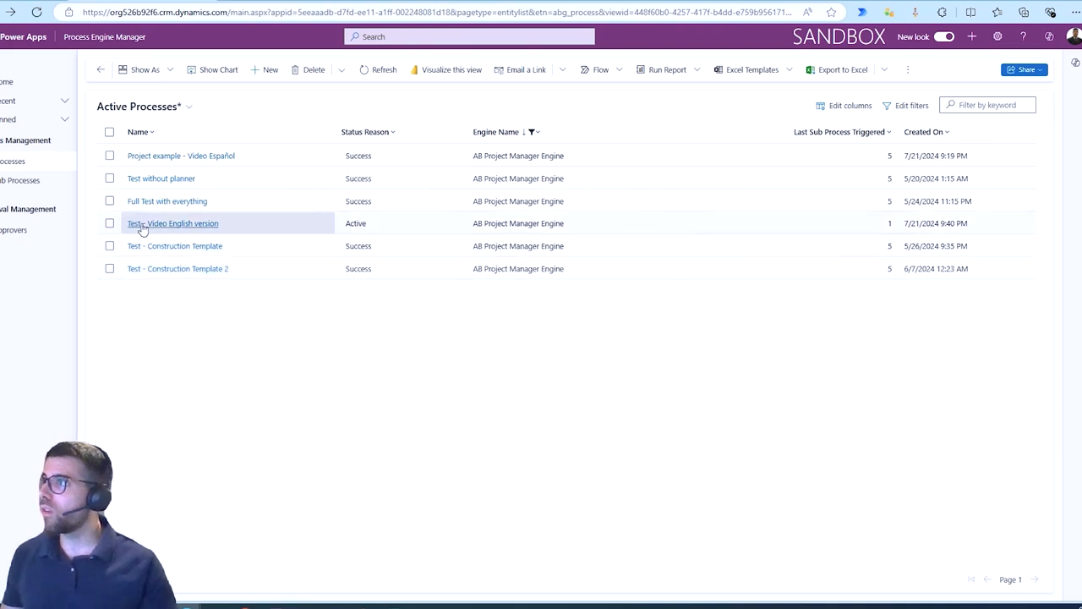
Open the Test - Video English version process and review the status of its five sub-processes.
{"action": "left_click", "coordinate": [172, 224]}
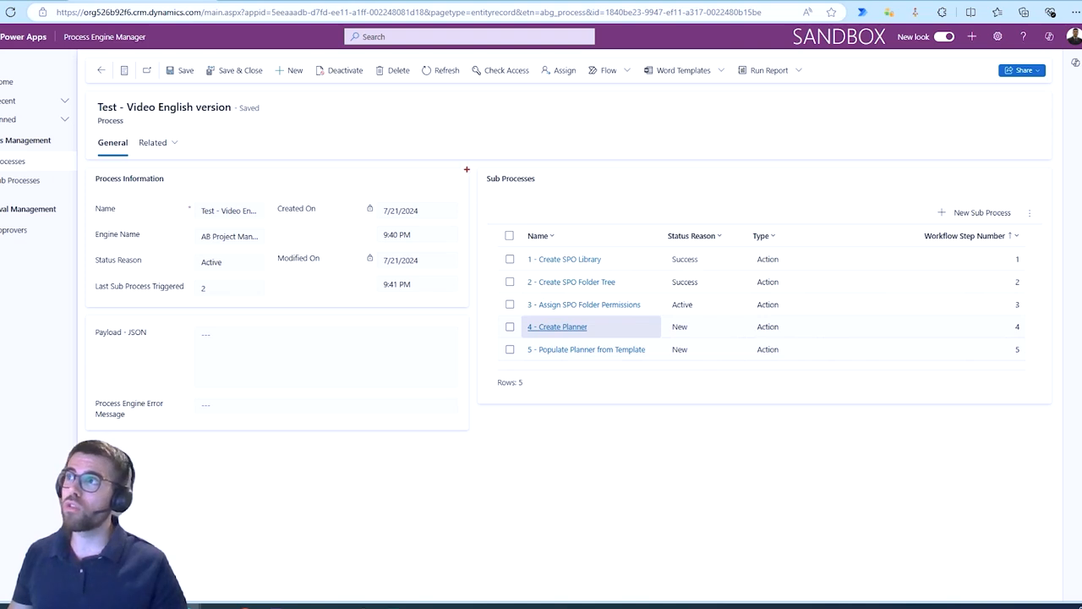
{"action": "mouse_move", "coordinate": [466, 169]}
{"action": "left_mouse_down"}
{"action": "mouse_move", "coordinate": [809, 392]}
{"action": "mouse_move", "coordinate": [1070, 435]}
{"action": "left_mouse_up"}
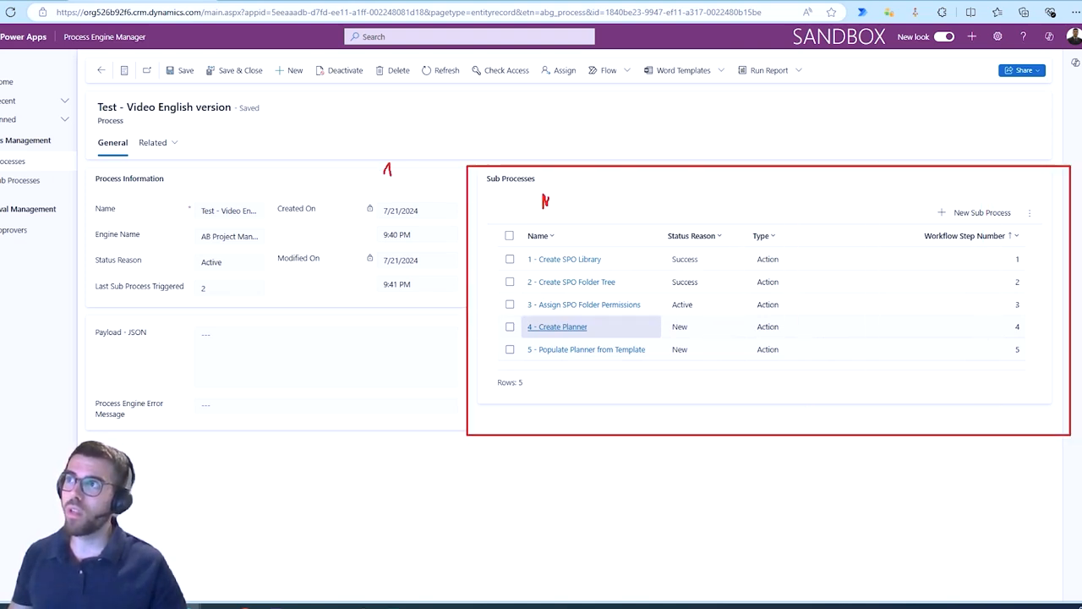
{"action": "mouse_move", "coordinate": [658, 264]}
{"action": "left_mouse_down"}
{"action": "mouse_move", "coordinate": [688, 262]}
{"action": "mouse_move", "coordinate": [701, 300]}
{"action": "left_mouse_up"}
{"action": "mouse_move", "coordinate": [686, 325]}
{"action": "left_mouse_down"}
{"action": "mouse_move", "coordinate": [707, 320]}
{"action": "mouse_move", "coordinate": [707, 345]}
{"action": "left_mouse_up"}
{"action": "left_click_drag", "start_coordinate": [605, 260], "coordinate": [619, 259]}
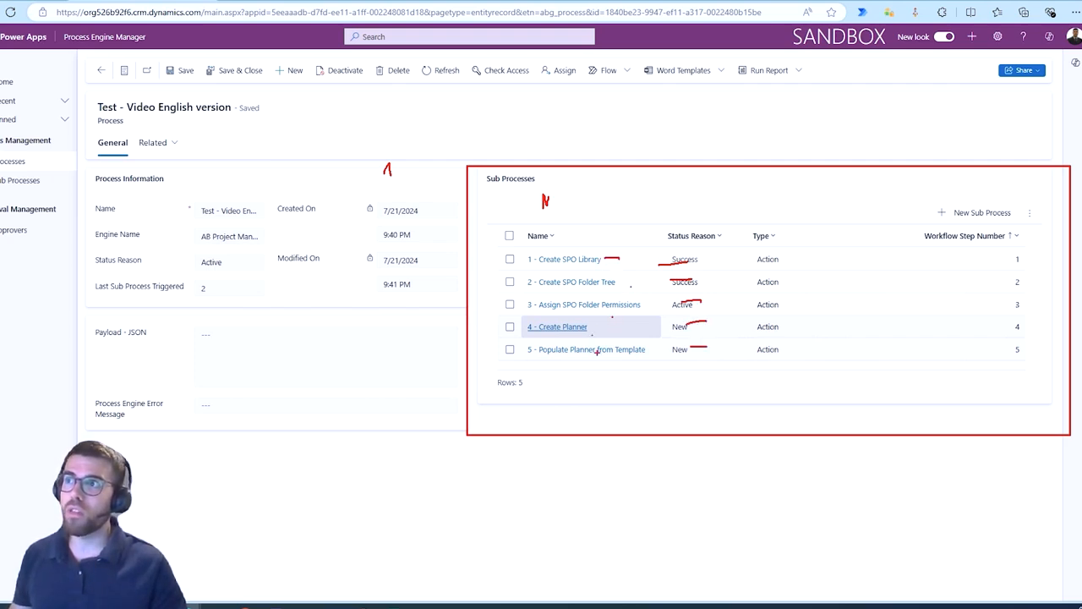
{"action": "key", "text": "Escape"}
{"action": "left_click", "coordinate": [426, 72]}
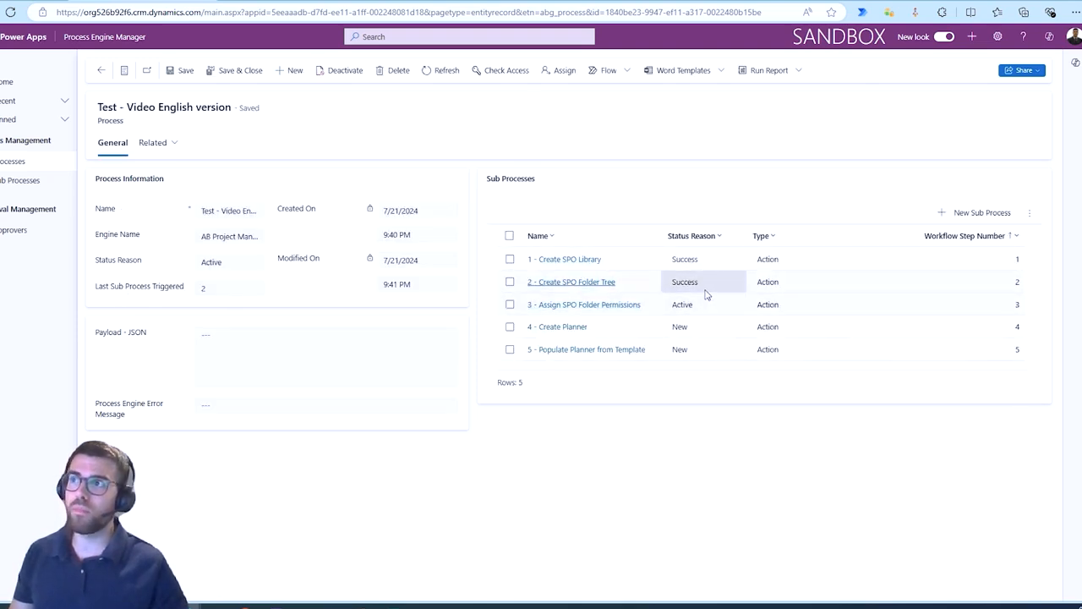
{"action": "key", "text": "ctrl+2"}
{"action": "mouse_move", "coordinate": [721, 278]}
{"action": "left_mouse_down"}
{"action": "mouse_move", "coordinate": [706, 283]}
{"action": "mouse_move", "coordinate": [725, 301]}
{"action": "mouse_move", "coordinate": [658, 308]}
{"action": "left_mouse_up"}
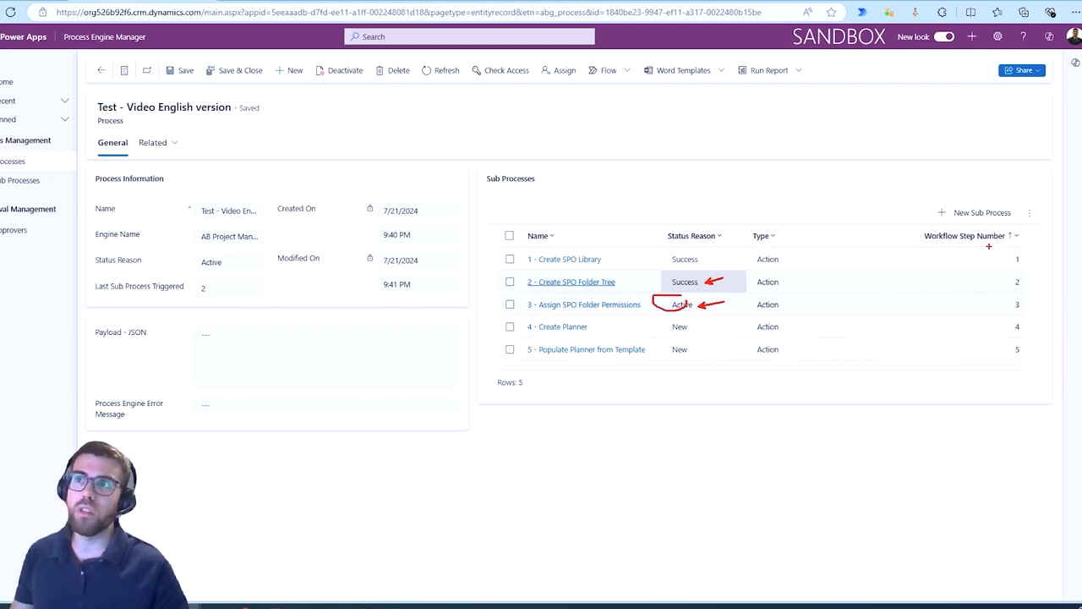
{"action": "left_click_drag", "start_coordinate": [988, 246], "coordinate": [1030, 355]}
{"action": "key", "text": "Escape"}
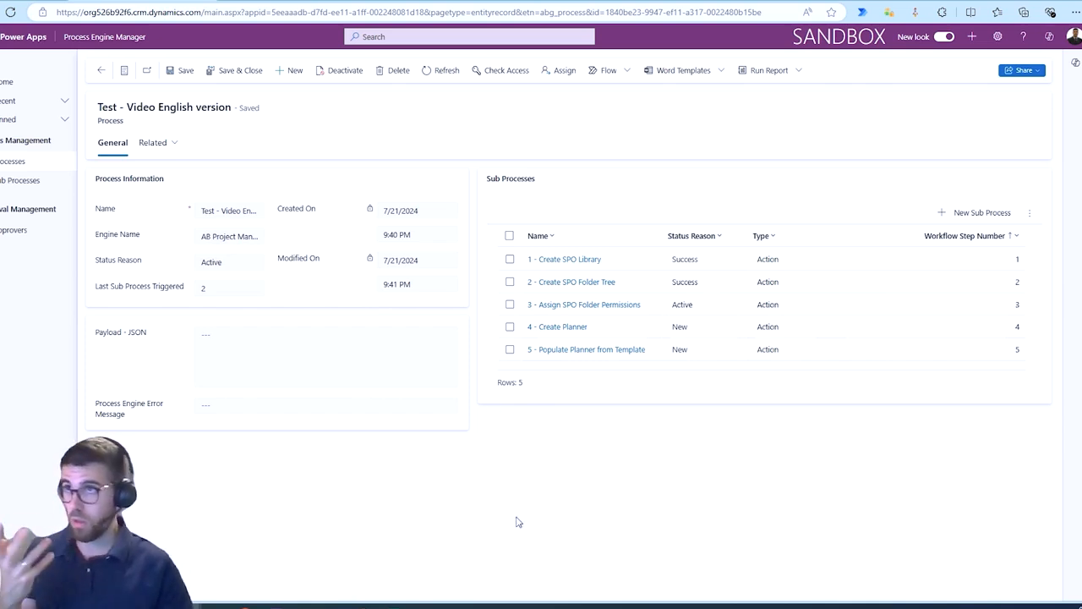
Open the 2 - Create SPO Folder Tree sub-process and inspect its flow execution run in Power Automate.
{"action": "left_click", "coordinate": [568, 282]}
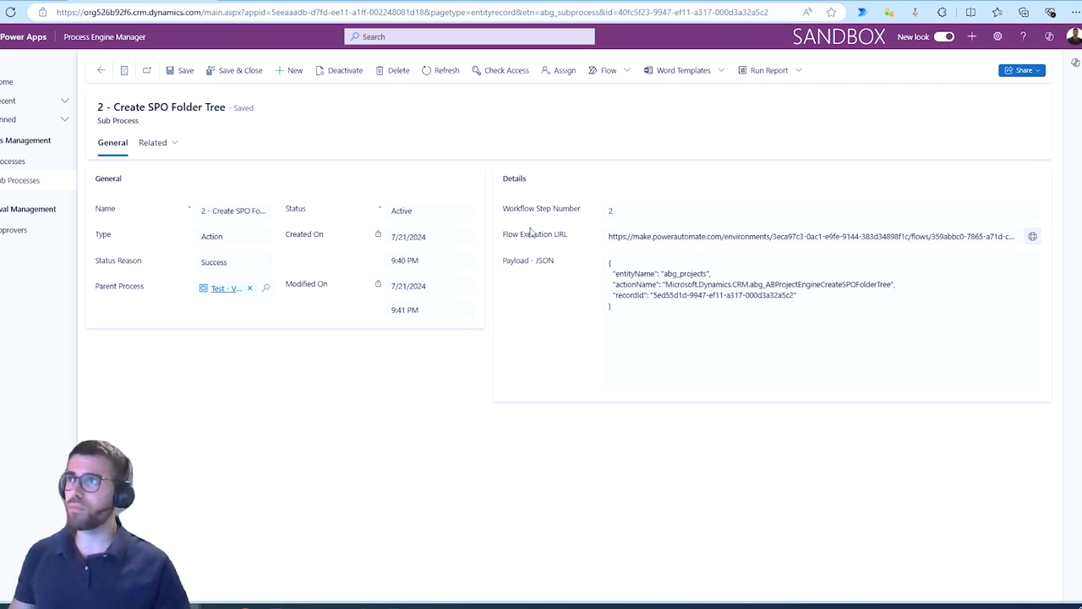
{"action": "mouse_move", "coordinate": [498, 225]}
{"action": "left_mouse_down"}
{"action": "mouse_move", "coordinate": [768, 247]}
{"action": "mouse_move", "coordinate": [1063, 249]}
{"action": "left_mouse_up"}
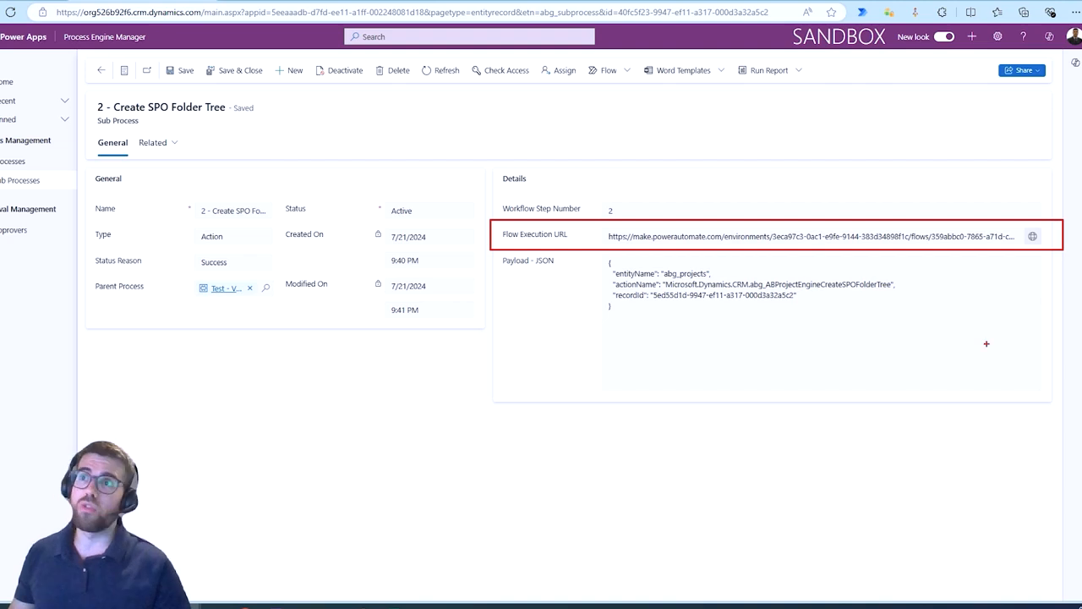
{"action": "key", "text": "Escape"}
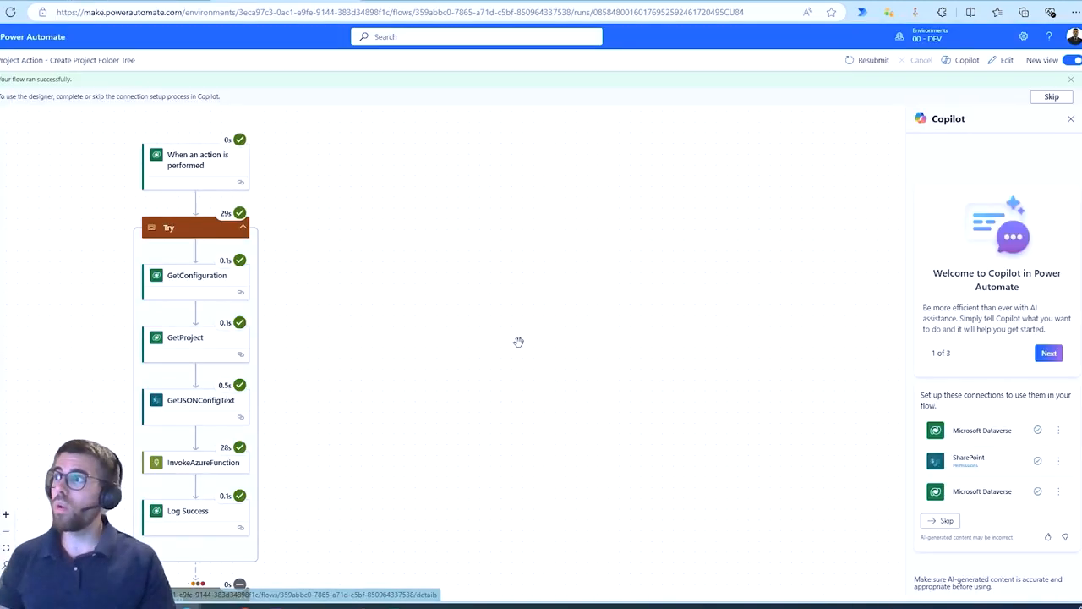
{"action": "left_click_drag", "start_coordinate": [518, 343], "coordinate": [800, 358]}
{"action": "scroll", "coordinate": [713, 440], "scroll_direction": "down", "scroll_amount": 3}
{"action": "left_click_drag", "start_coordinate": [679, 392], "coordinate": [677, 432]}
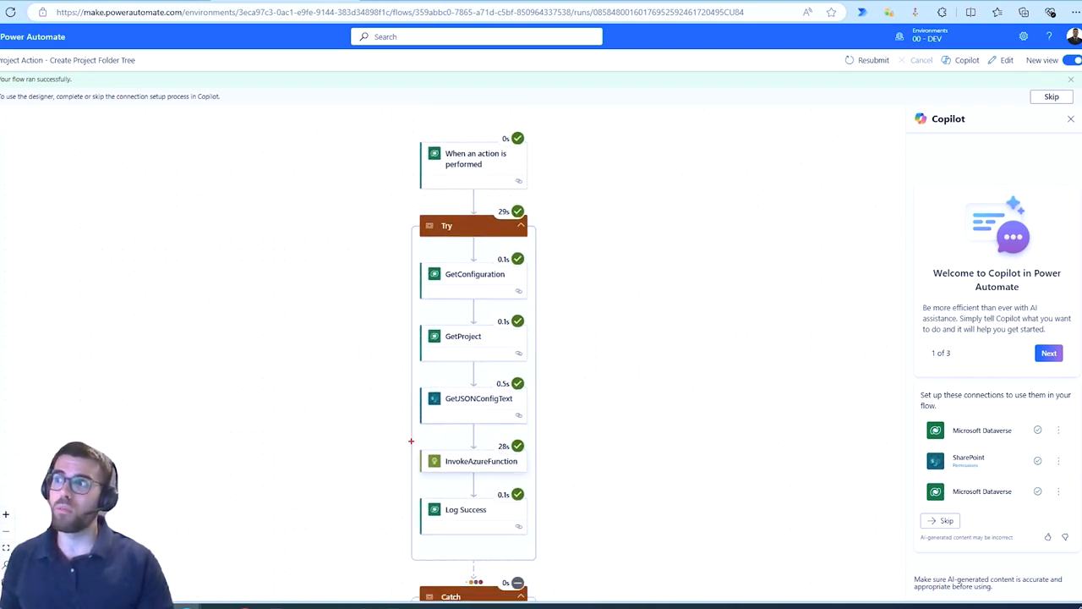
{"action": "left_click_drag", "start_coordinate": [633, 503], "coordinate": [643, 471]}
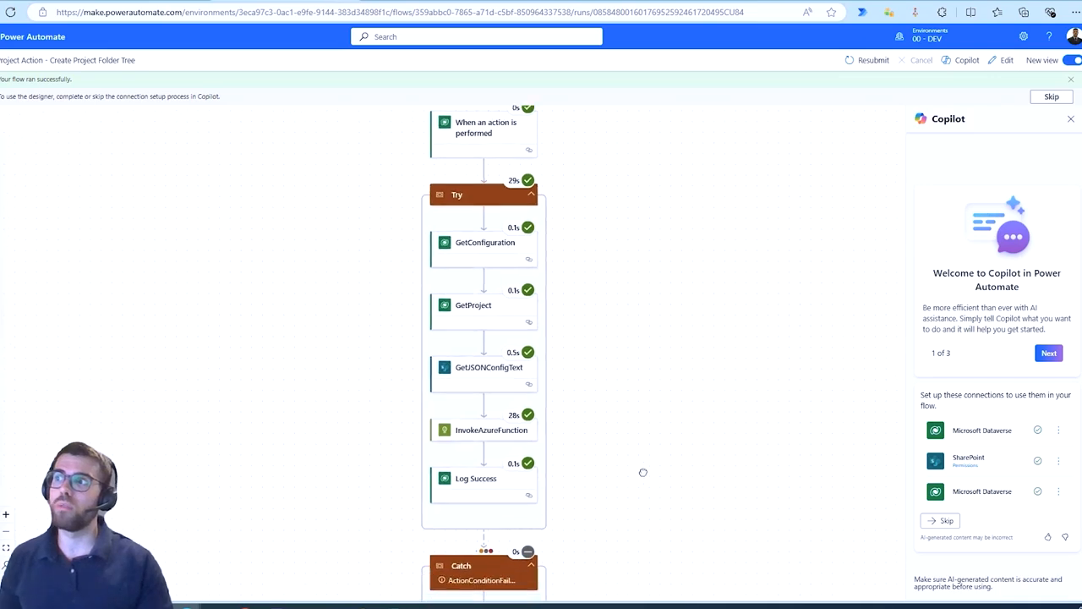
Return to the sub-process record and review the available Status Reason options without changing them.
{"action": "left_click", "coordinate": [203, 1]}
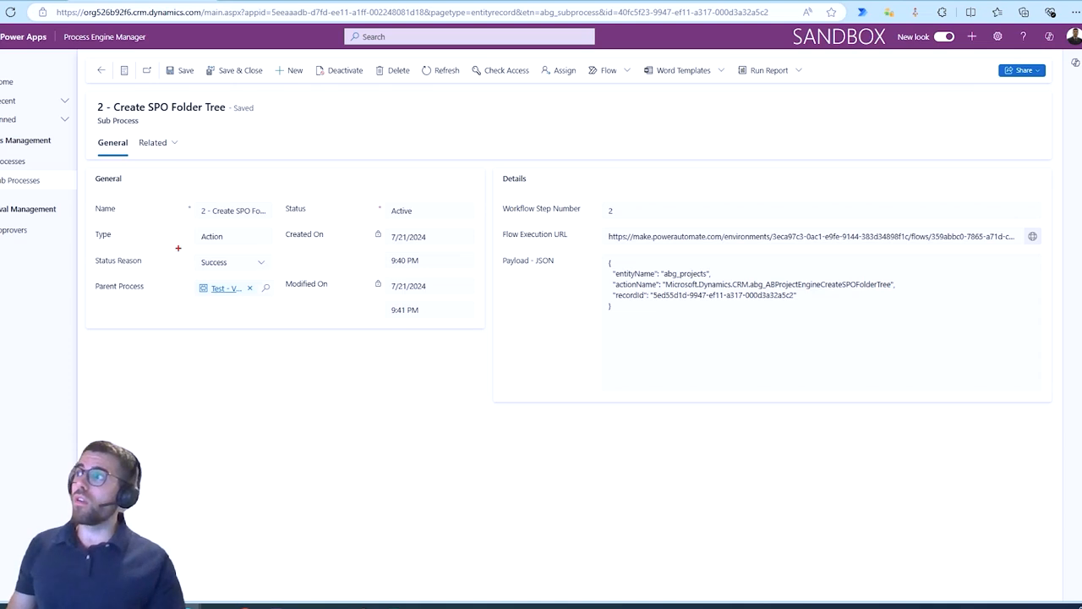
{"action": "left_click", "coordinate": [262, 264]}
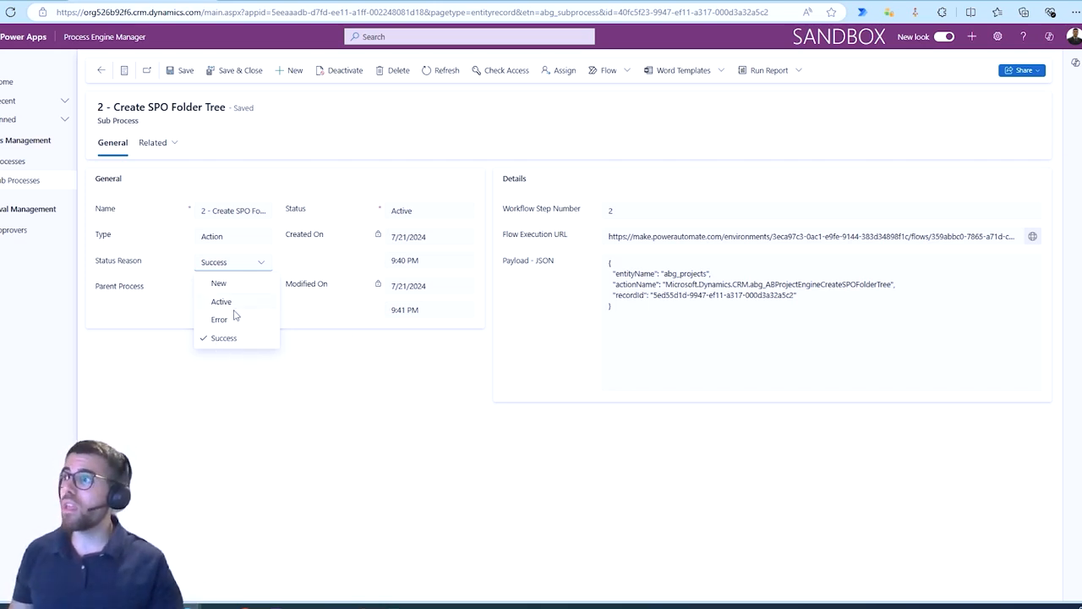
{"action": "key", "text": "ctrl+2"}
{"action": "left_click_drag", "start_coordinate": [195, 307], "coordinate": [254, 329]}
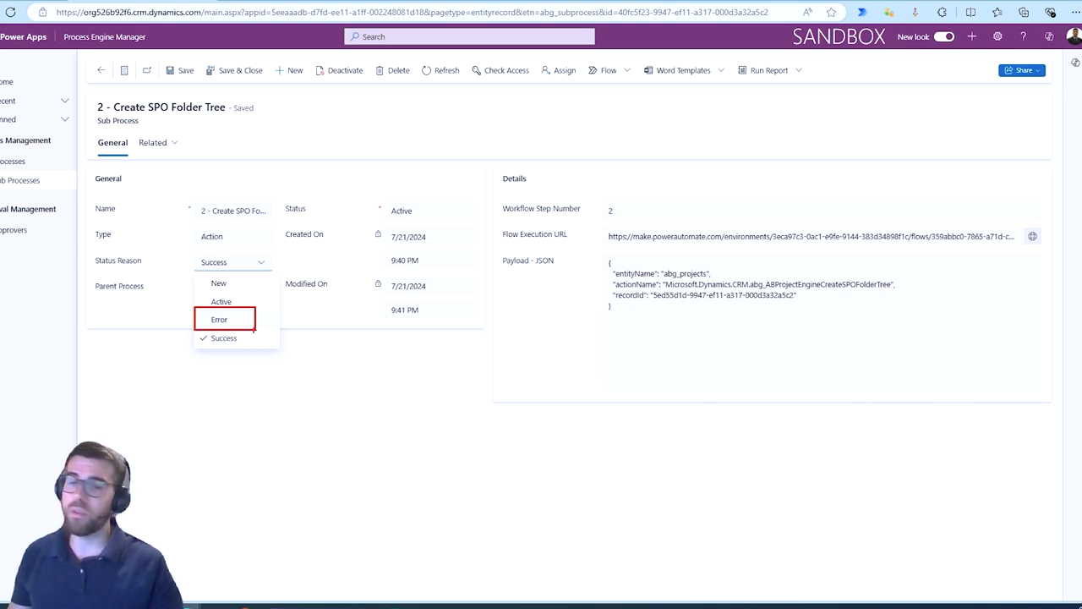
{"action": "left_click_drag", "start_coordinate": [1029, 225], "coordinate": [1015, 221]}
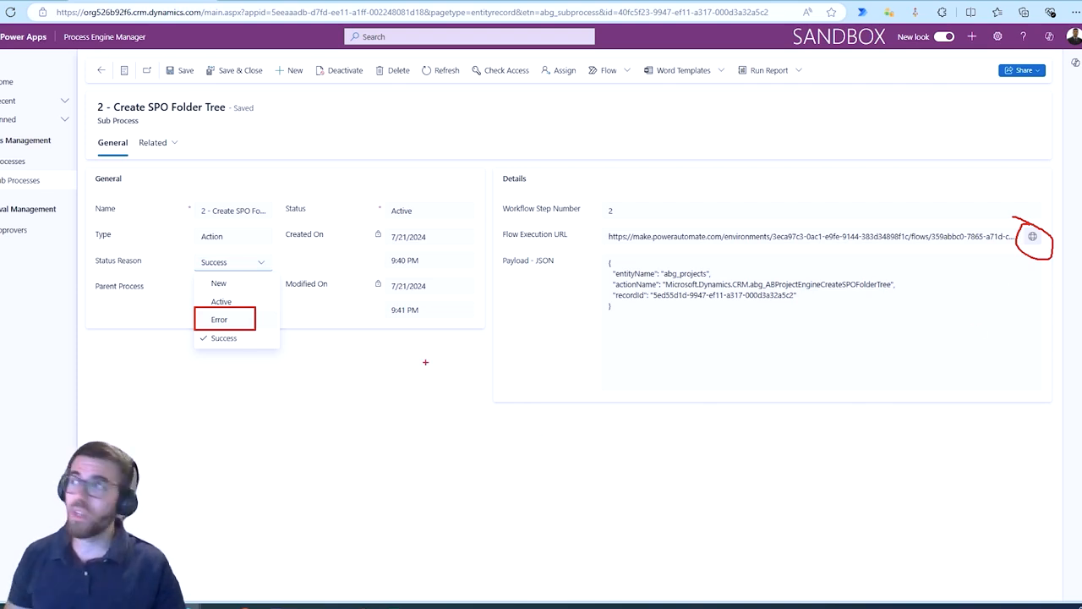
{"action": "key", "text": "Escape"}
{"action": "left_click", "coordinate": [263, 263]}
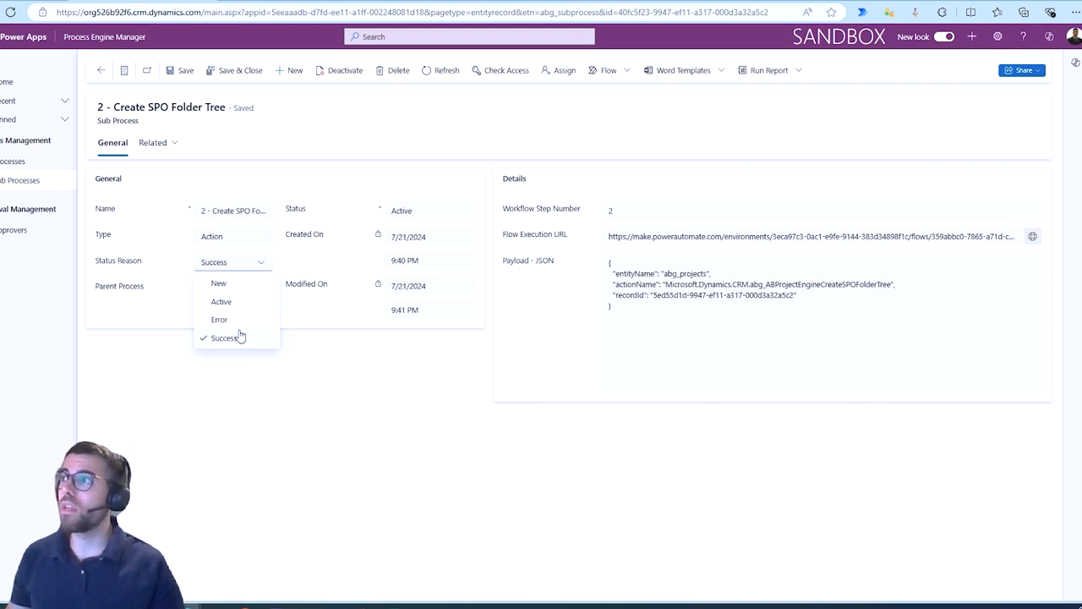
{"action": "key", "text": "ctrl+2"}
{"action": "left_click_drag", "start_coordinate": [199, 292], "coordinate": [267, 312]}
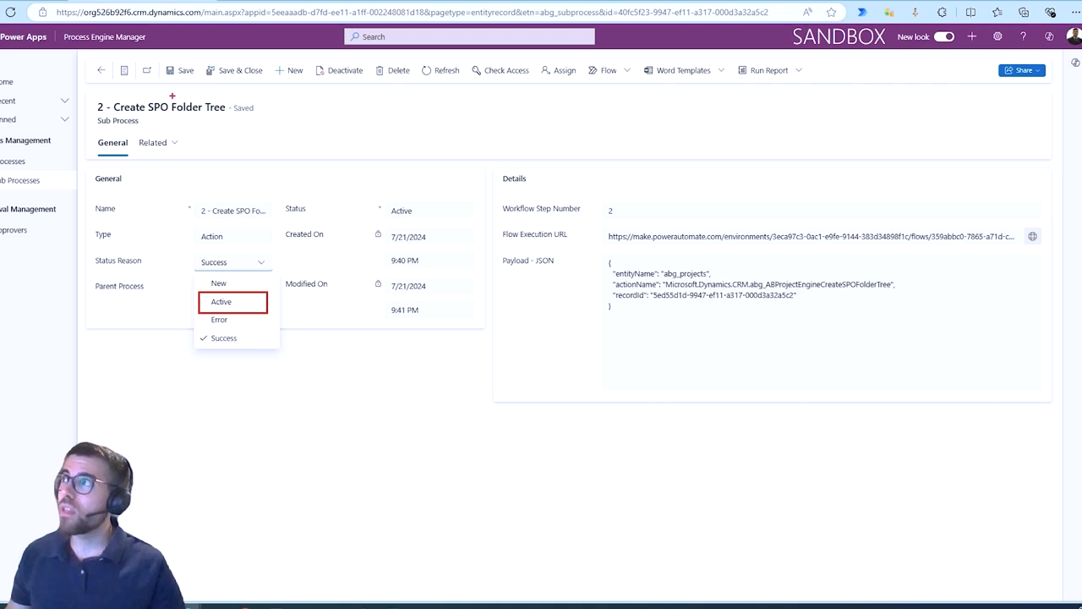
{"action": "left_click_drag", "start_coordinate": [165, 126], "coordinate": [179, 80]}
{"action": "key", "text": "Escape"}
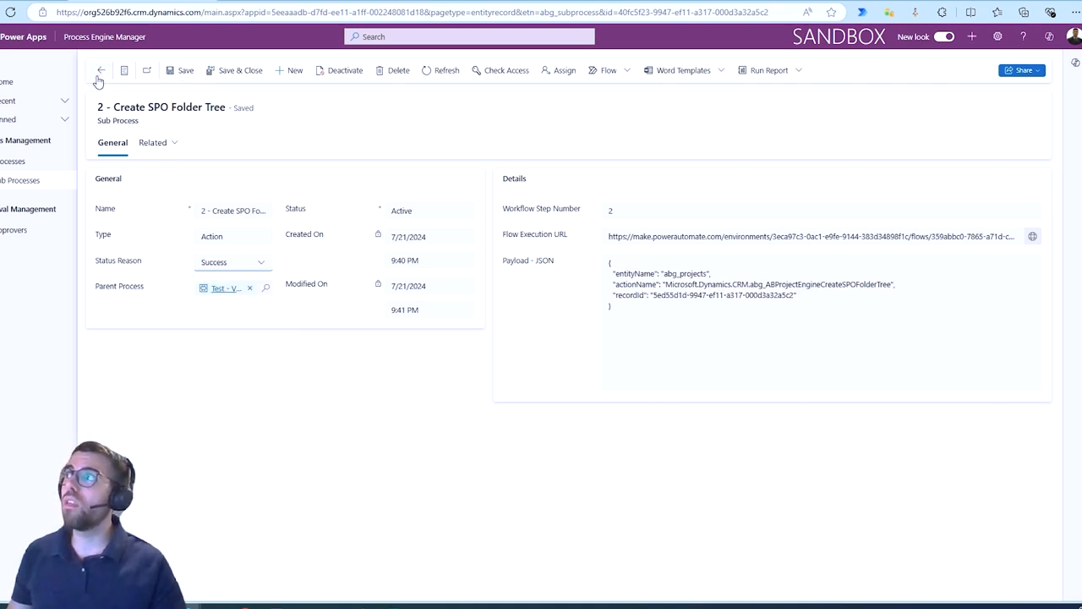
Go back to the parent process and refresh its sub-process list.
{"action": "key", "text": "alt+Left"}
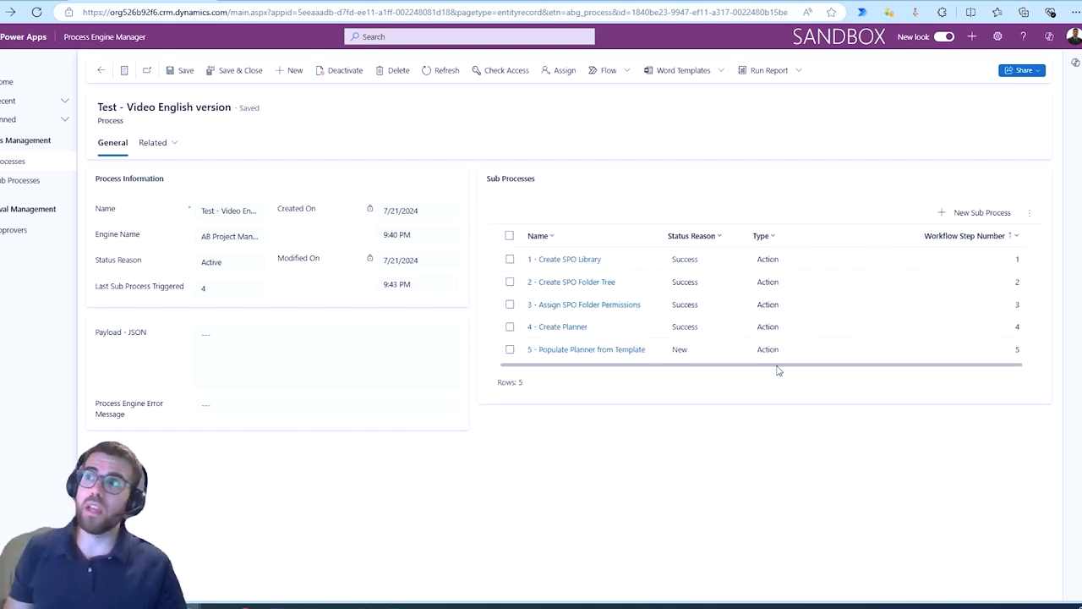
{"action": "left_click_drag", "start_coordinate": [665, 316], "coordinate": [705, 349]}
{"action": "key", "text": "Escape"}
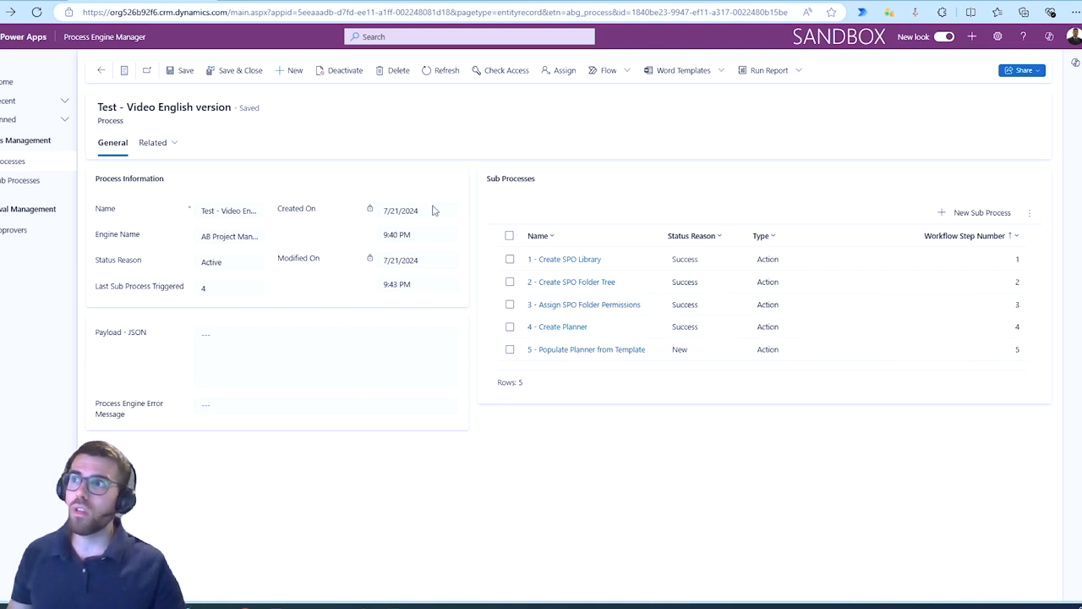
{"action": "left_click", "coordinate": [455, 78]}
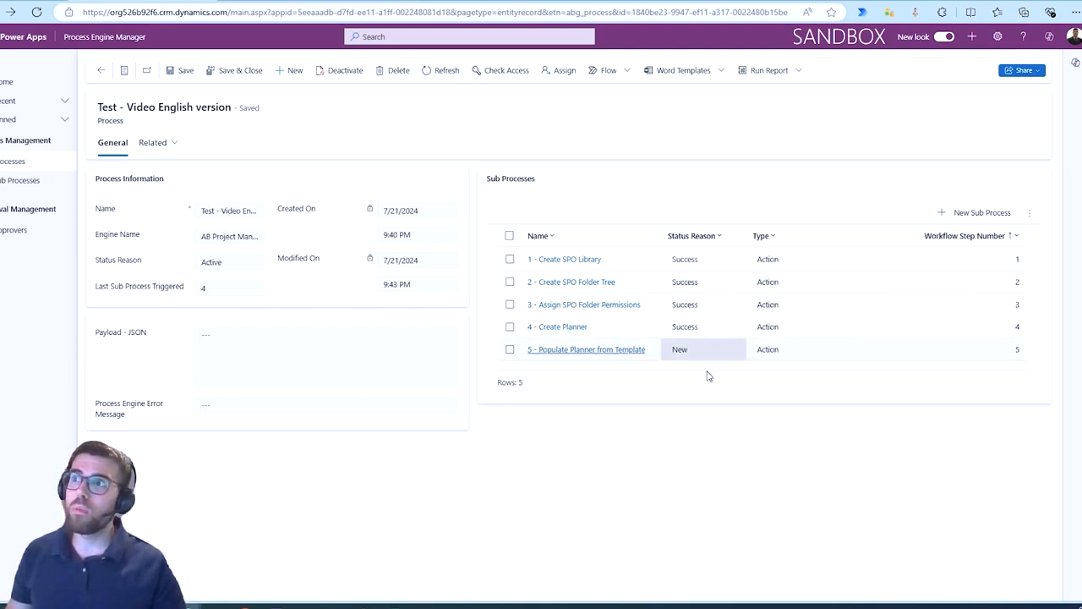